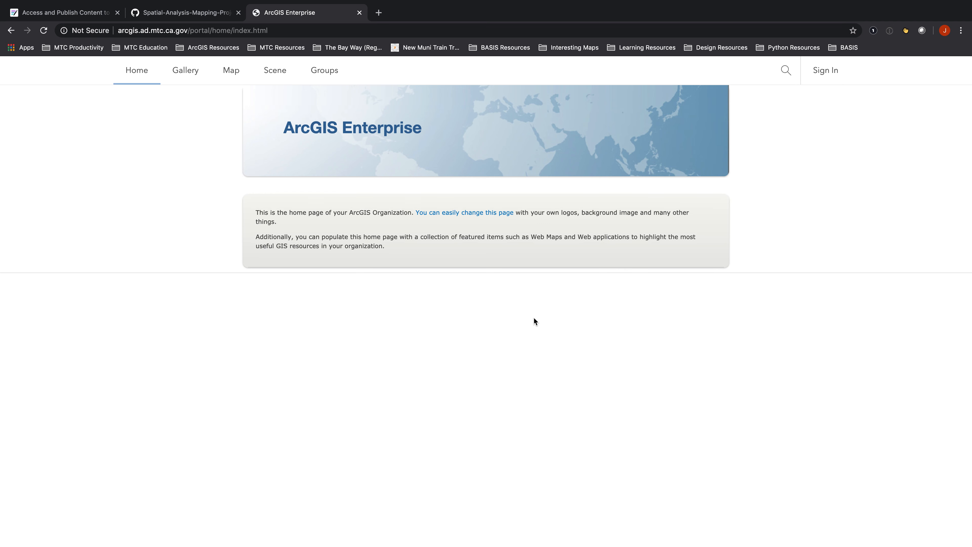
Sign in to the ArcGIS Enterprise portal in the browser with the account username and password
{"action": "left_click", "coordinate": [44, 31]}
{"action": "left_click", "coordinate": [326, 32]}
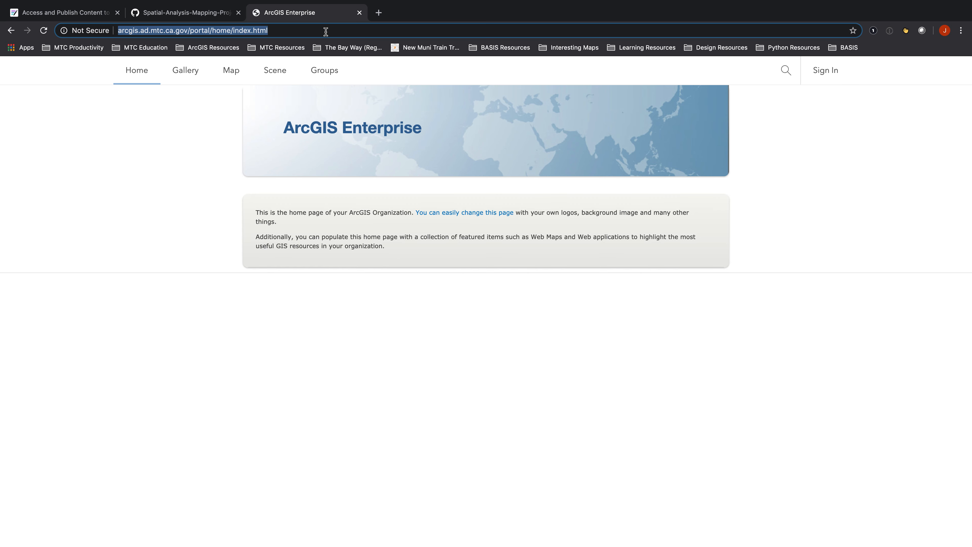
{"action": "left_click", "coordinate": [827, 71]}
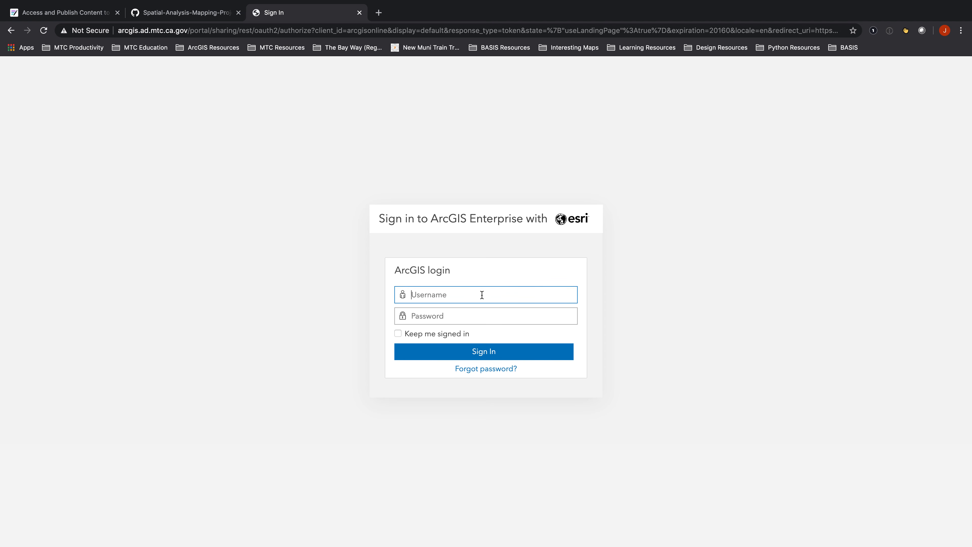
{"action": "key", "text": "Tab"}
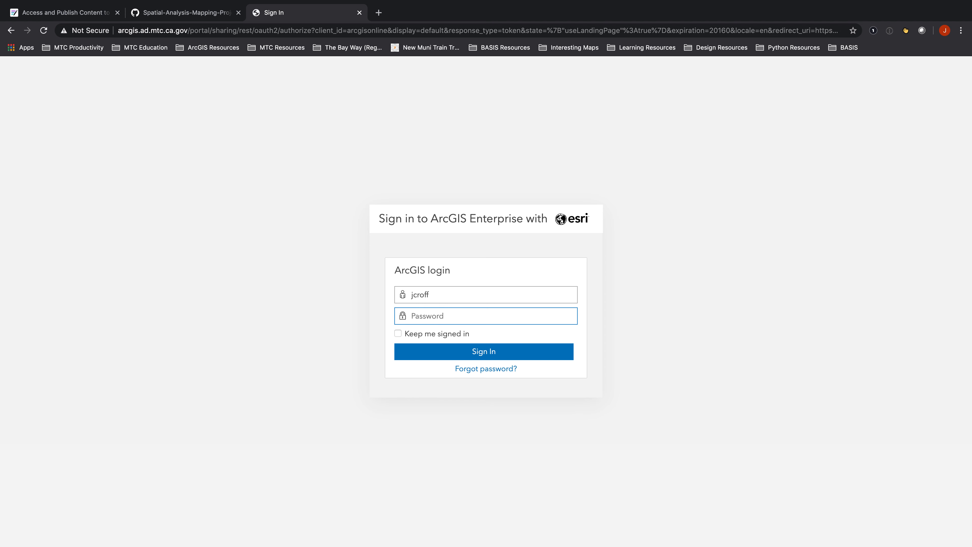
{"action": "type", "text": "•••••••••"}
{"action": "key", "text": "Return"}
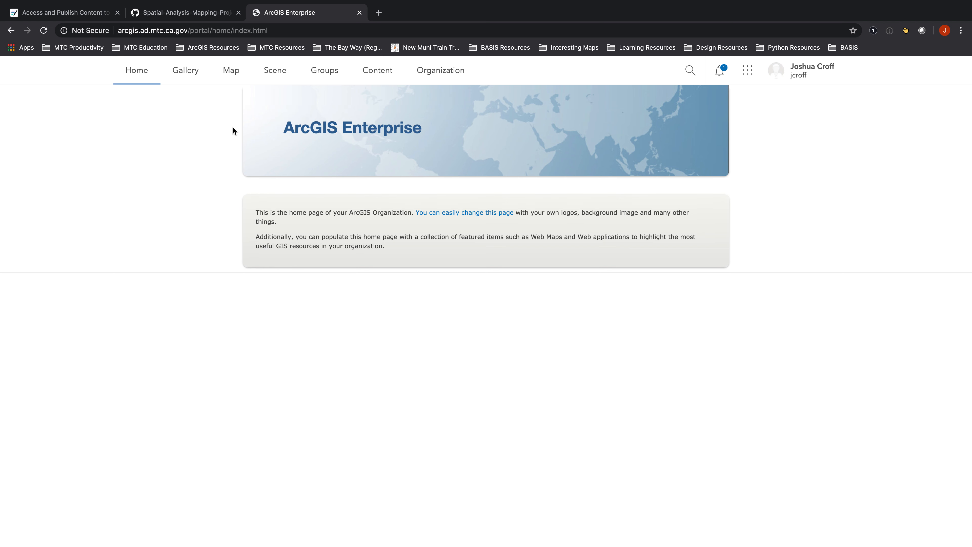
Browse the portal's Groups page and then the My Content page
{"action": "left_click", "coordinate": [332, 73]}
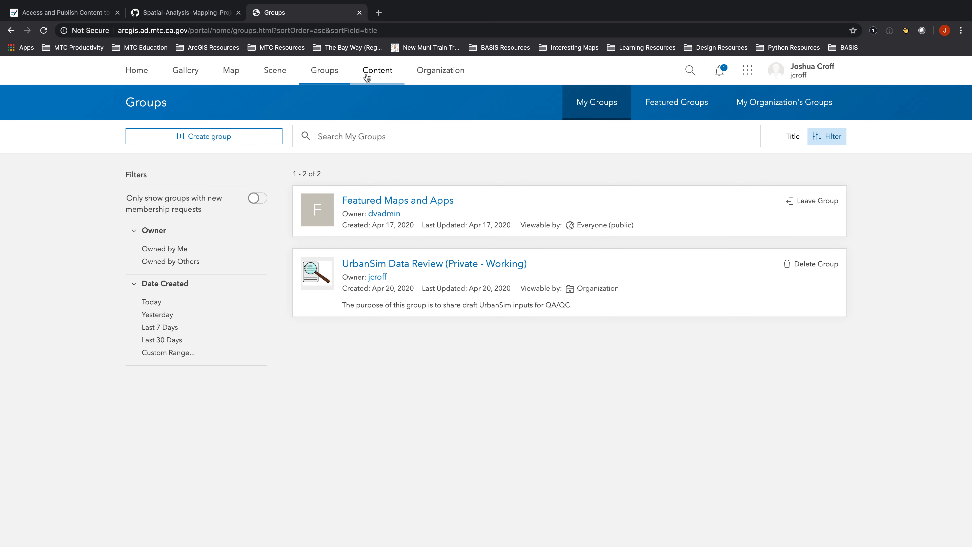
{"action": "left_click", "coordinate": [383, 78]}
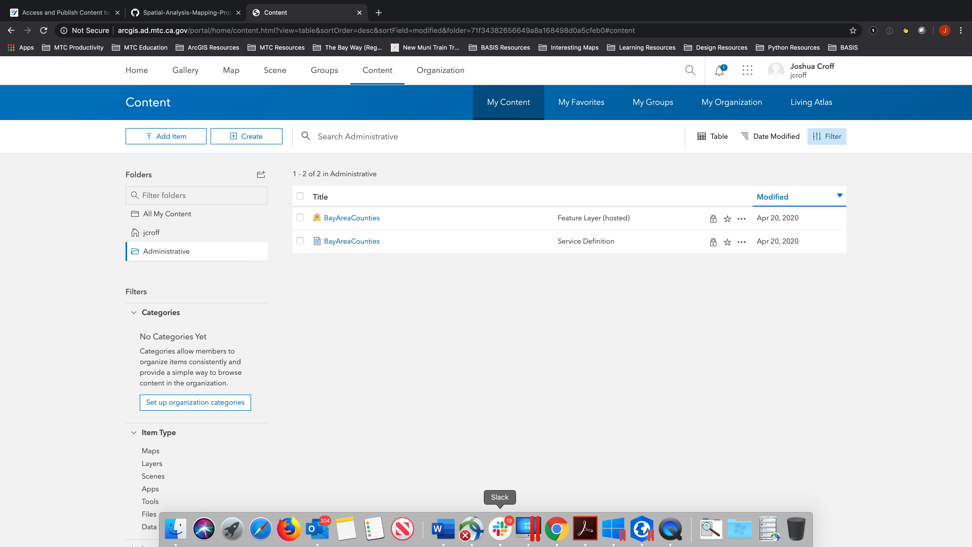
{"action": "left_click", "coordinate": [642, 528]}
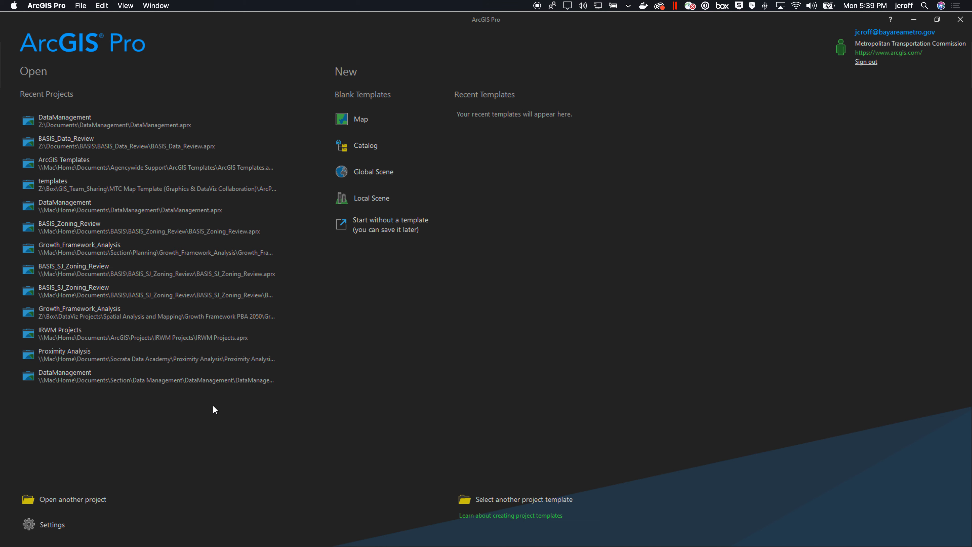
{"action": "left_click", "coordinate": [54, 525]}
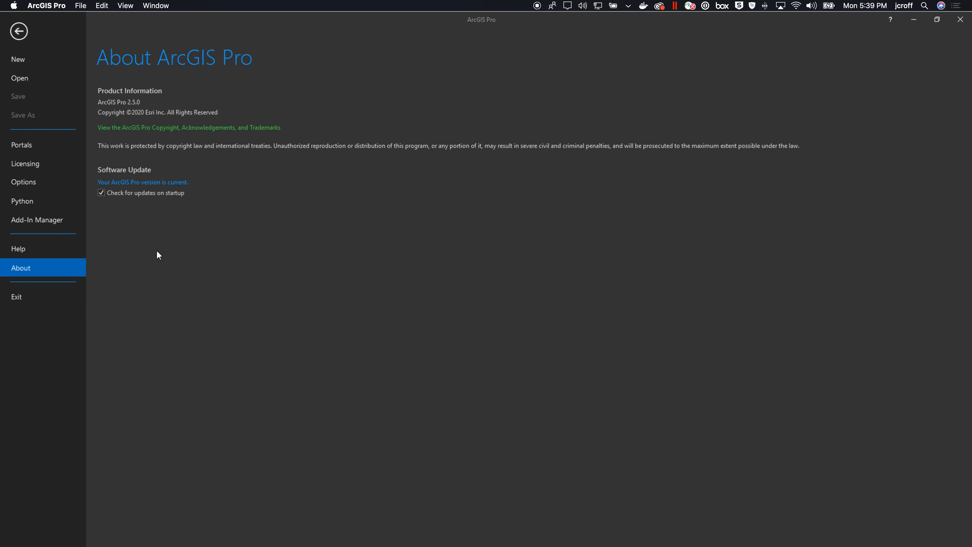
{"action": "left_click", "coordinate": [24, 140]}
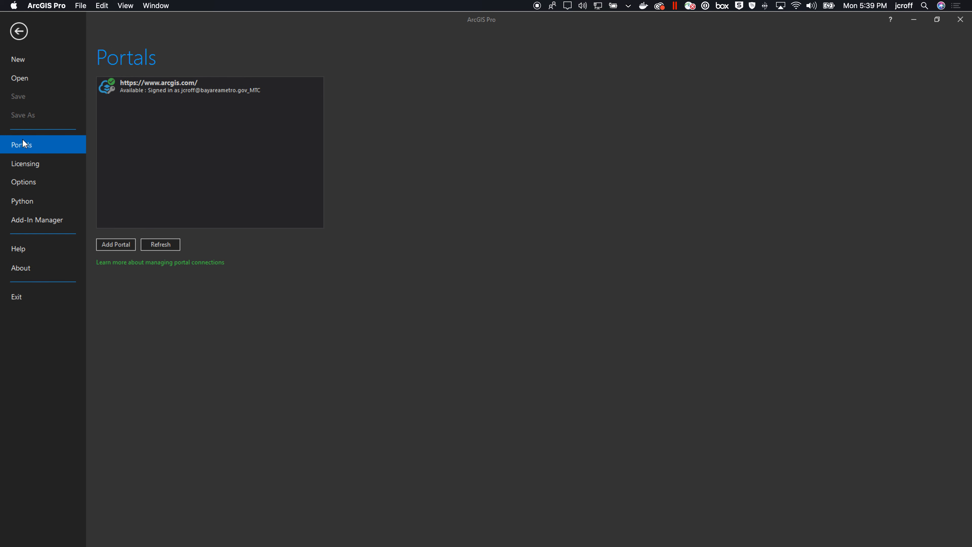
{"action": "left_click", "coordinate": [116, 245]}
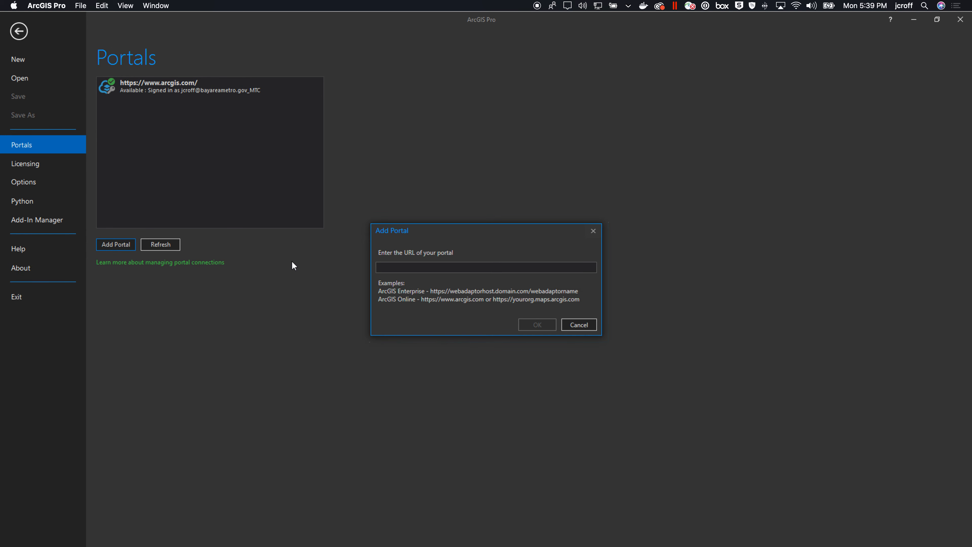
{"action": "type", "text": "https://arcgis.ad.mtc.ca.gov/portal/"}
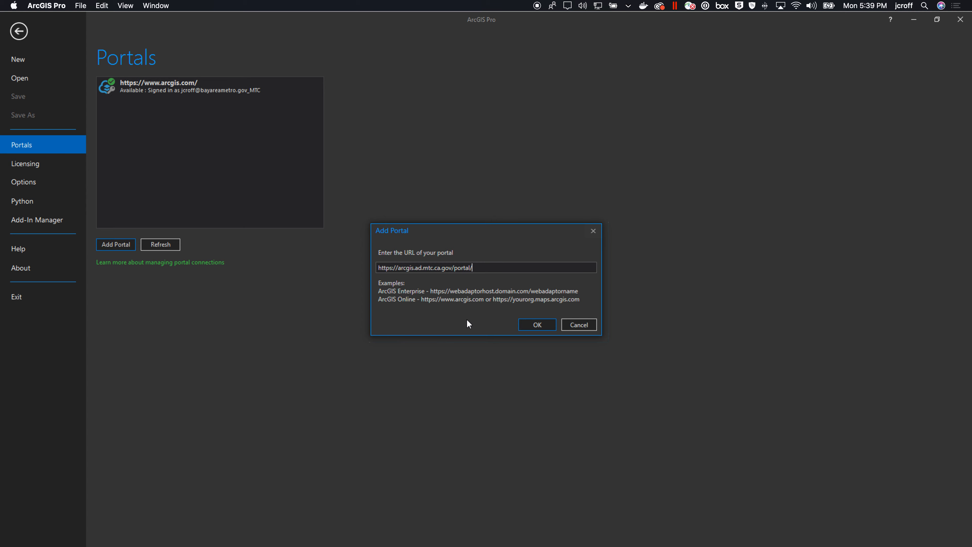
{"action": "left_click", "coordinate": [536, 325]}
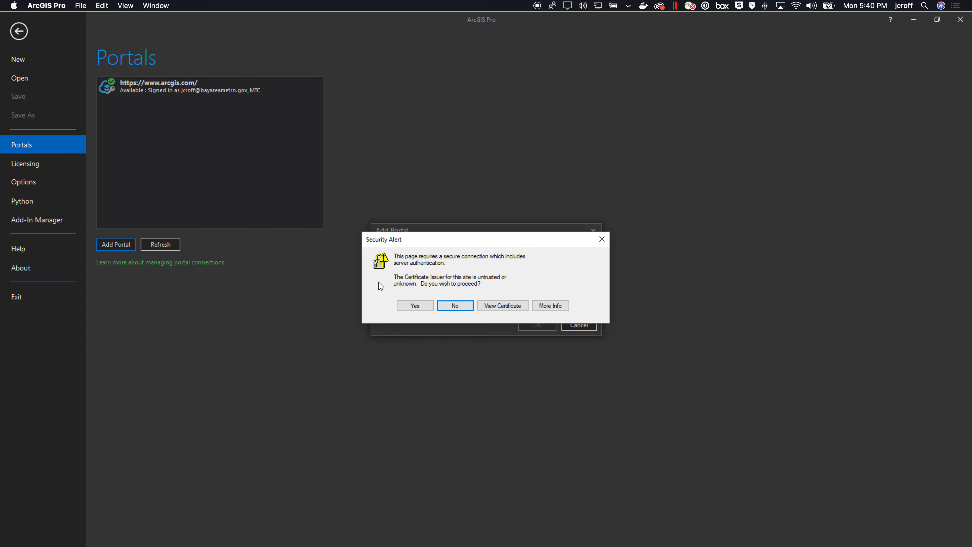
{"action": "left_click", "coordinate": [415, 305]}
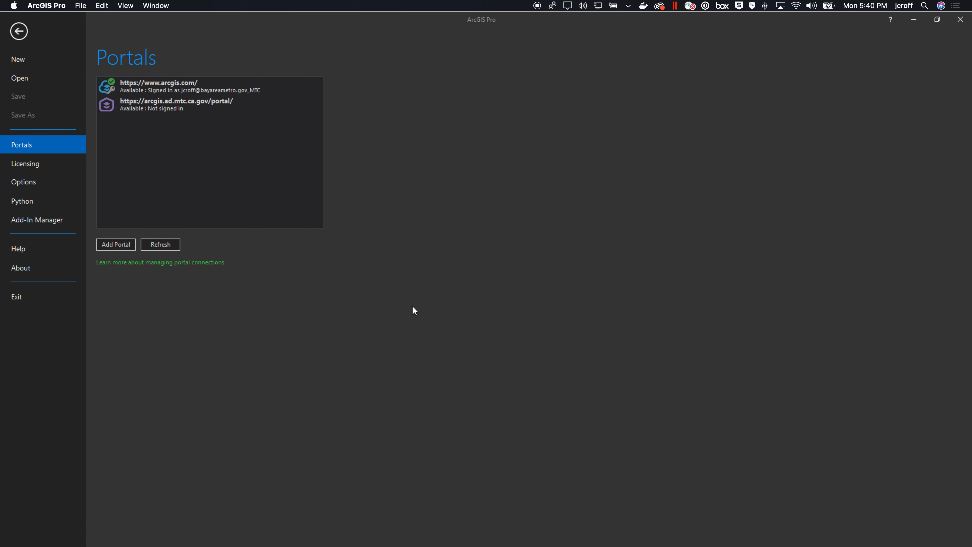
Sign in to the new Enterprise portal connection with the account username and password
{"action": "left_click", "coordinate": [149, 111]}
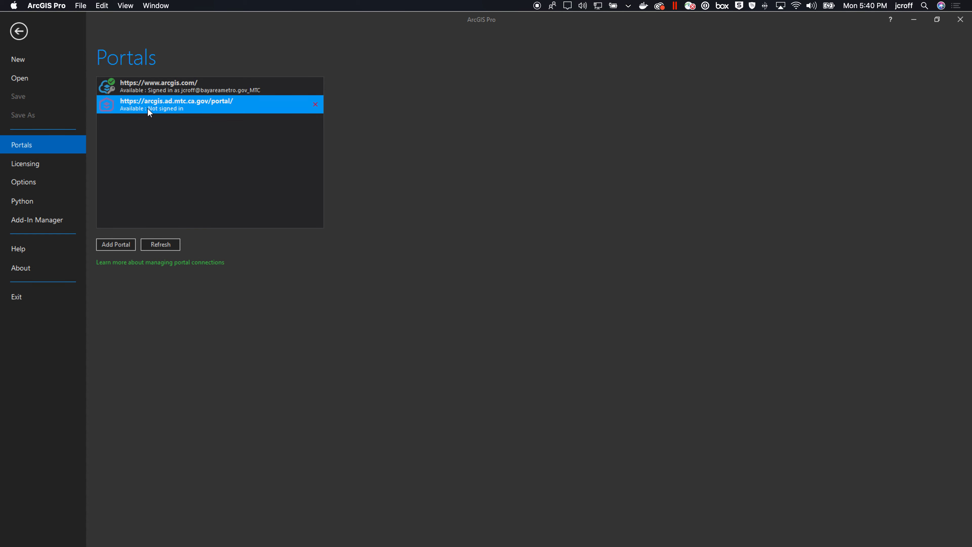
{"action": "right_click", "coordinate": [148, 109]}
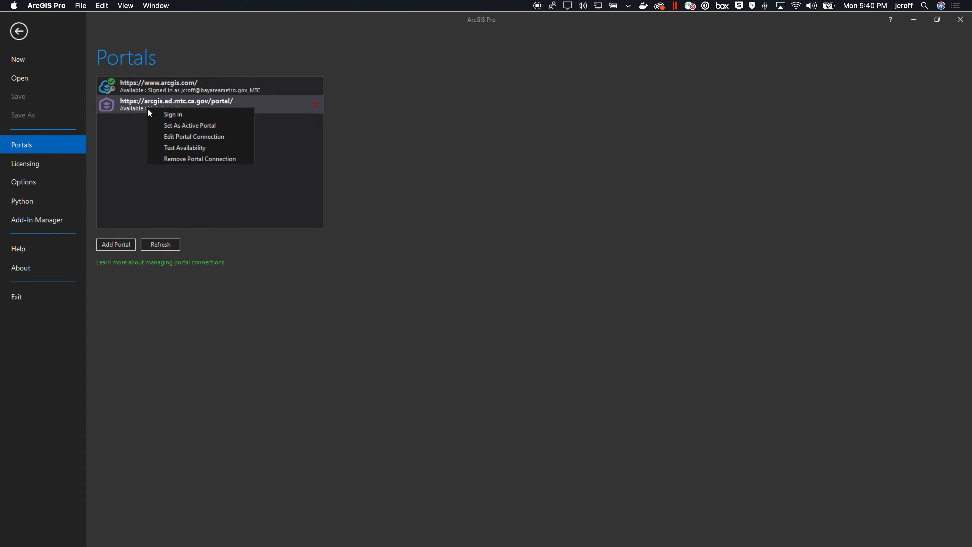
{"action": "left_click", "coordinate": [174, 115]}
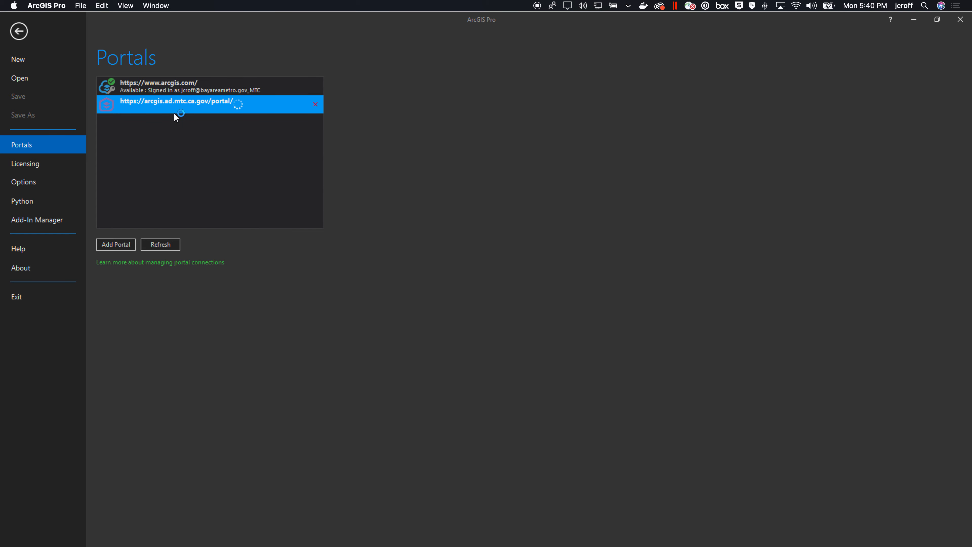
{"action": "key", "text": "Tab"}
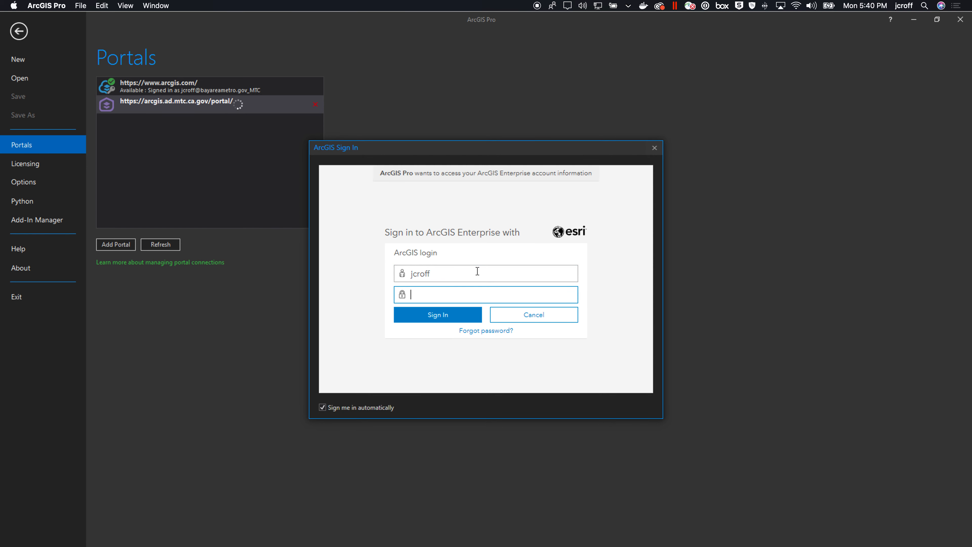
{"action": "type", "text": "•••••••••"}
{"action": "key", "text": "Return"}
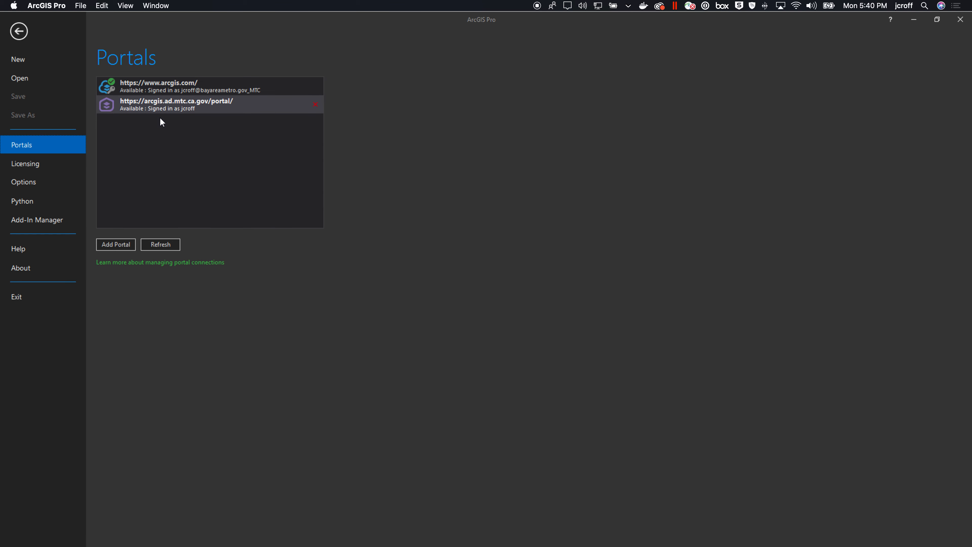
Open the recent DataManagement project
{"action": "left_click", "coordinate": [162, 110]}
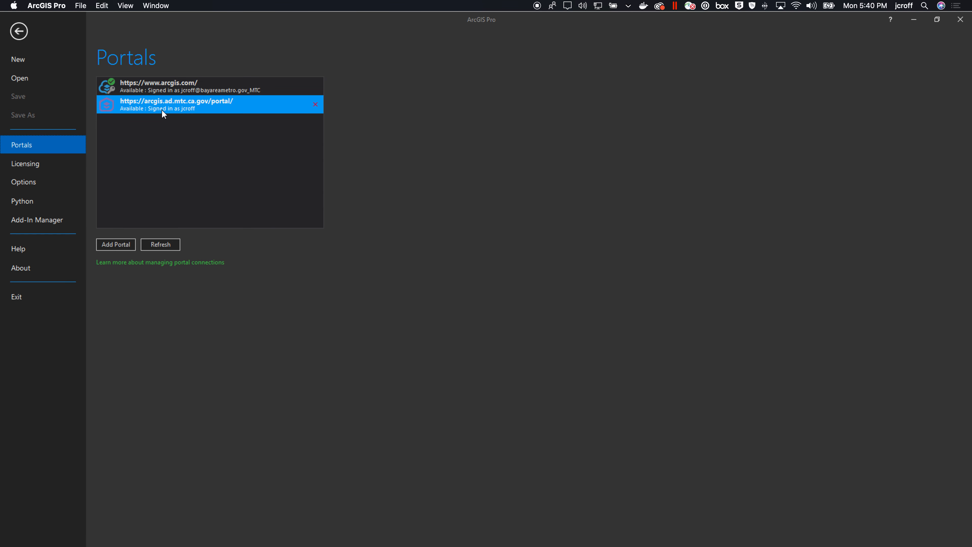
{"action": "left_click", "coordinate": [30, 76]}
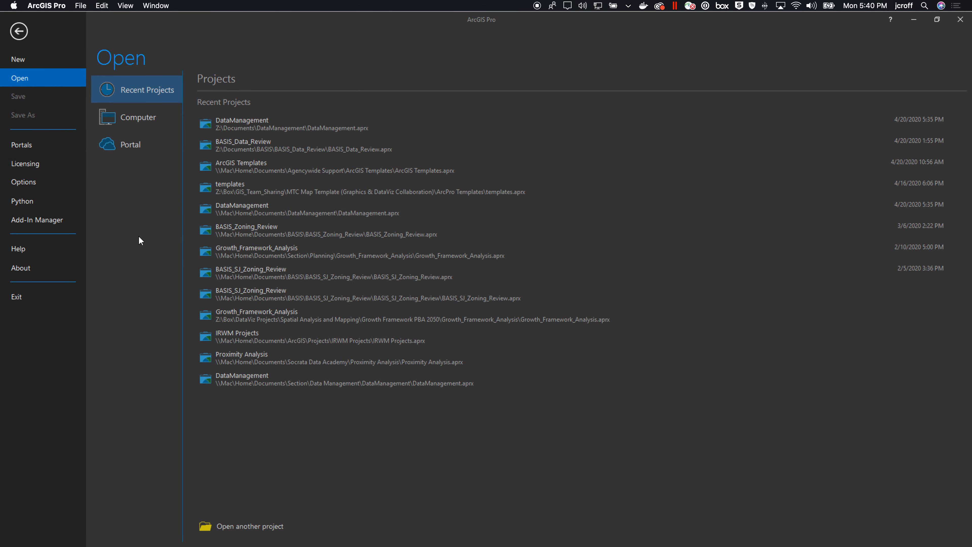
{"action": "left_click", "coordinate": [269, 127]}
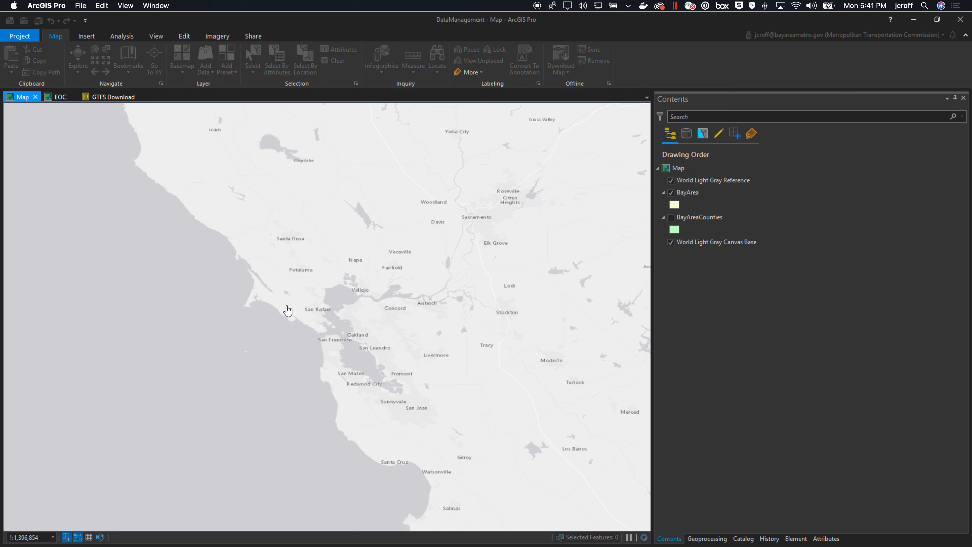
{"action": "left_click", "coordinate": [803, 36]}
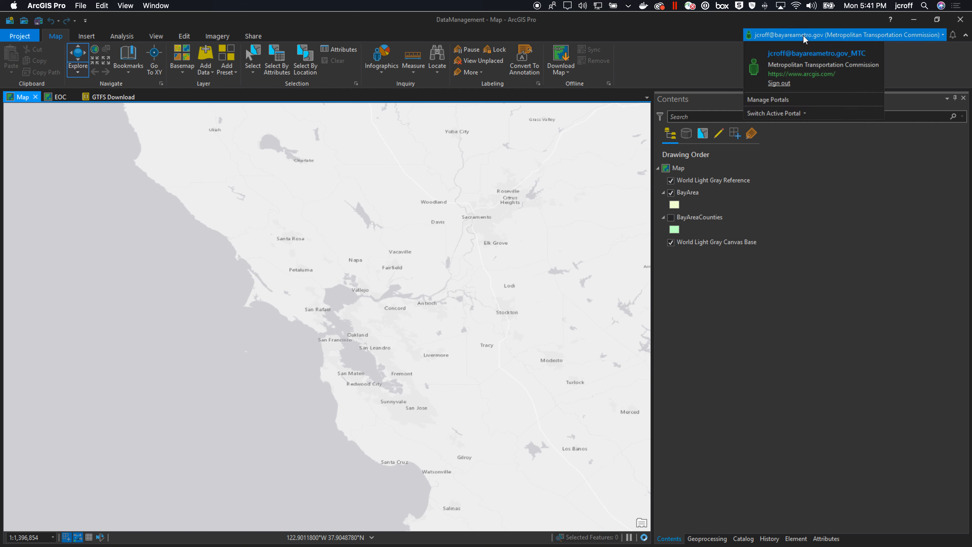
{"action": "left_click", "coordinate": [791, 115]}
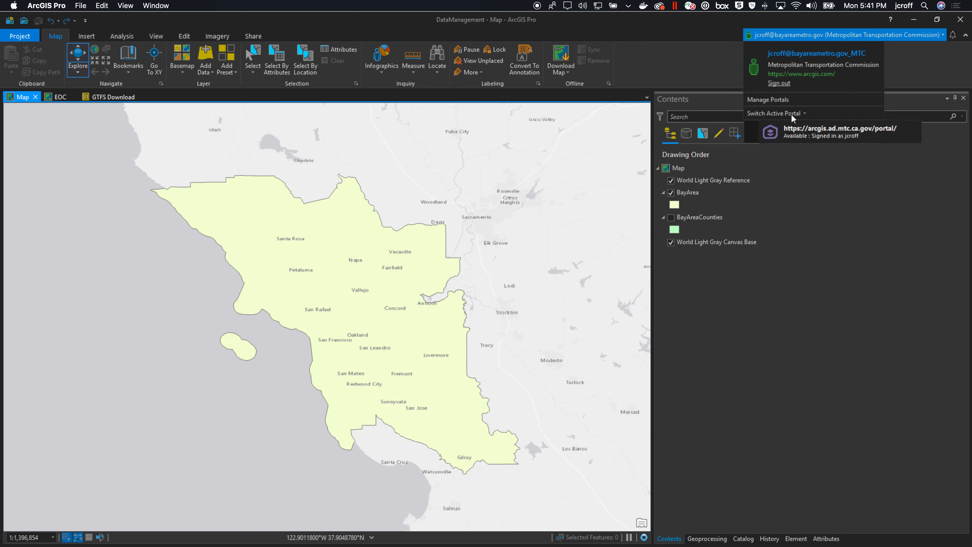
{"action": "left_click", "coordinate": [796, 134]}
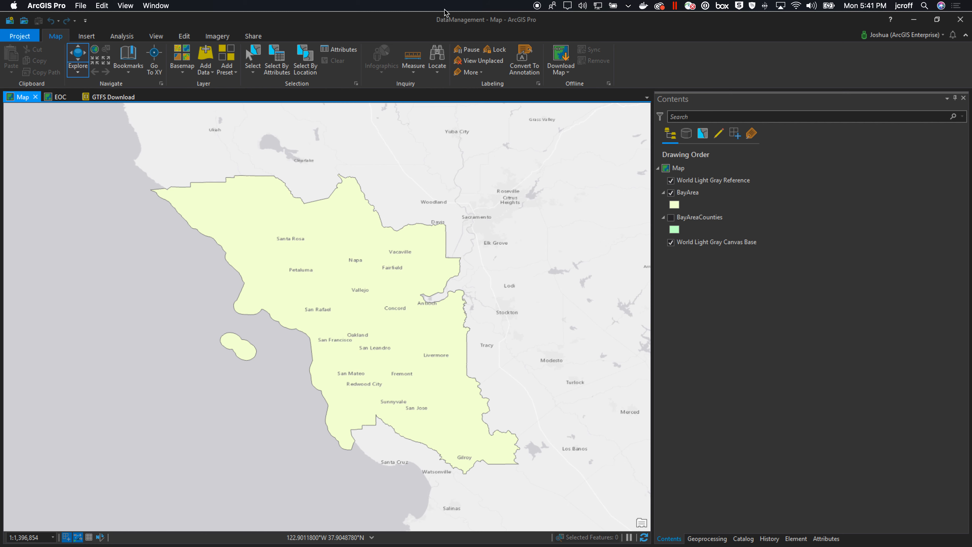
Start sharing the BayArea layer as a web layer
{"action": "left_click", "coordinate": [254, 37]}
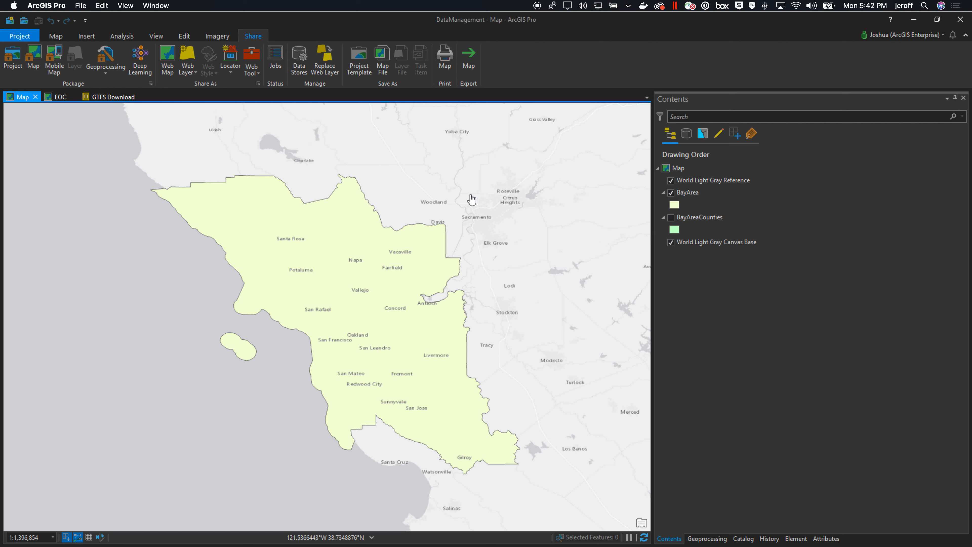
{"action": "left_click", "coordinate": [679, 193]}
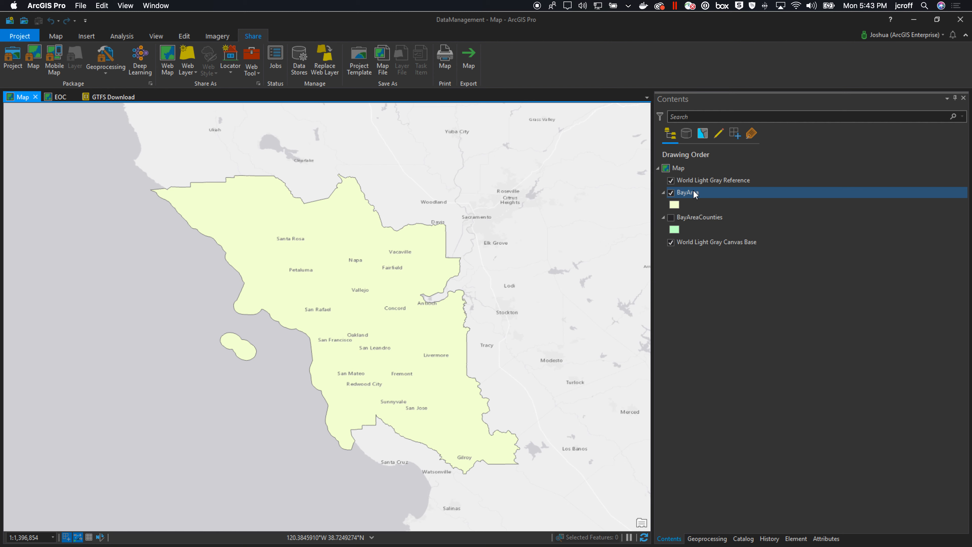
{"action": "left_click", "coordinate": [686, 193]}
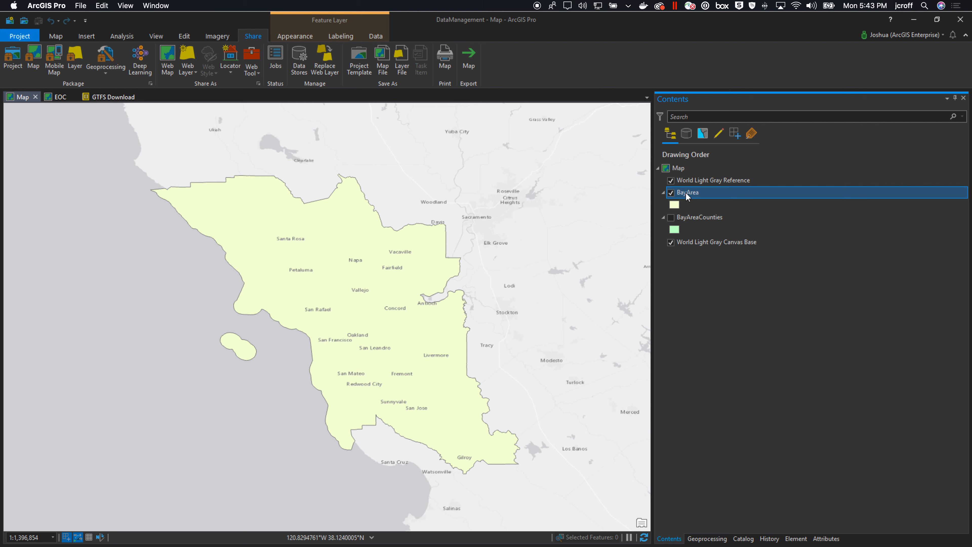
{"action": "right_click", "coordinate": [686, 192]}
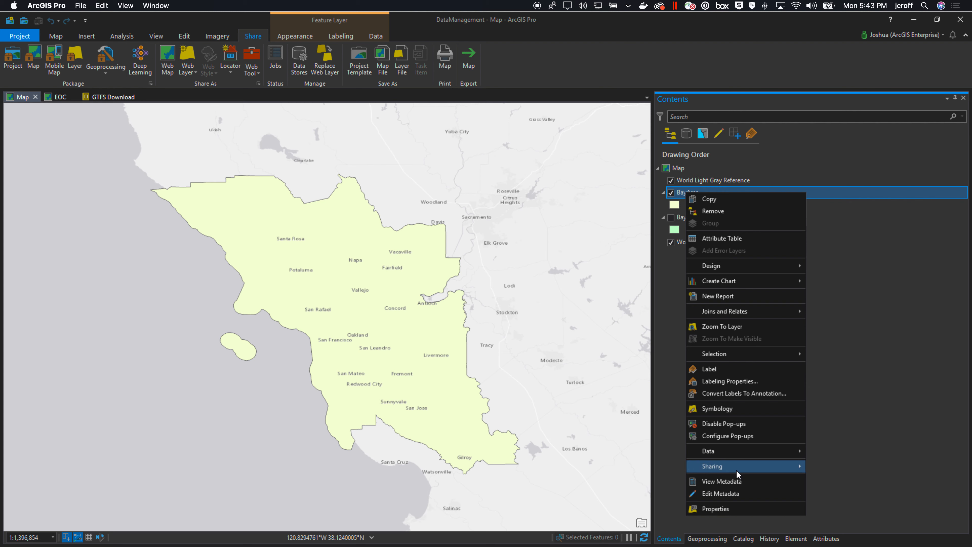
{"action": "mouse_move", "coordinate": [736, 469]}
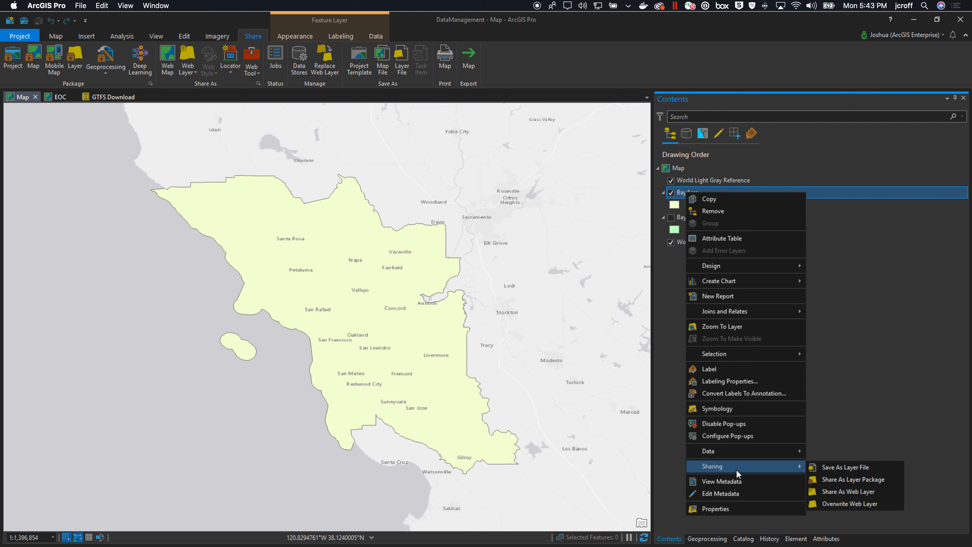
{"action": "left_click", "coordinate": [850, 492]}
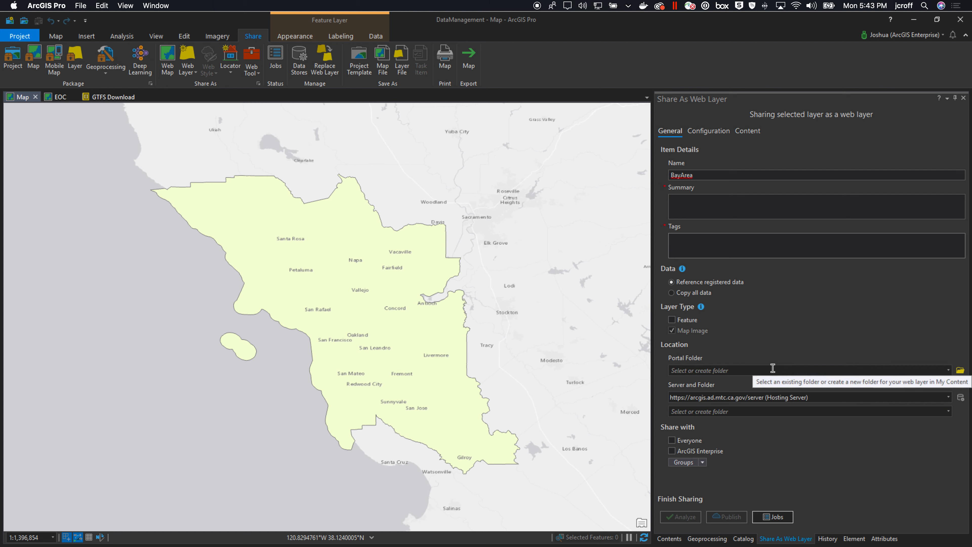
Enter the summary 'Bay Area regional boundary.' and the tags 'bay area' and 'regional boundary'
{"action": "left_click", "coordinate": [722, 176]}
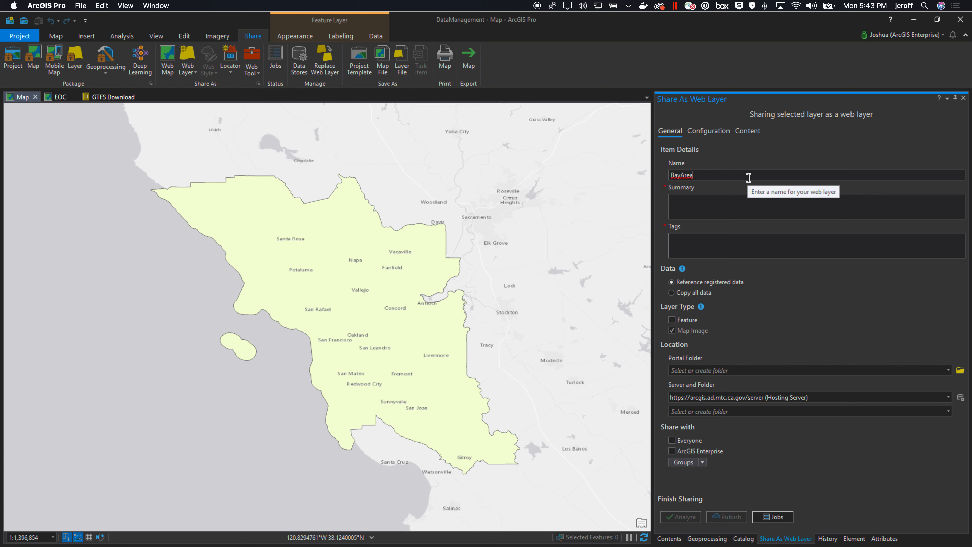
{"action": "left_click", "coordinate": [737, 202]}
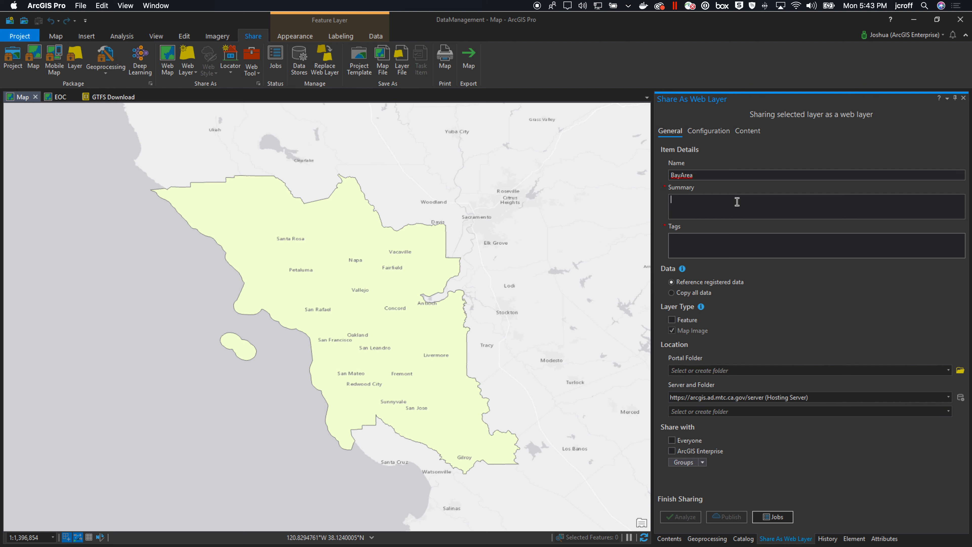
{"action": "type", "text": "Bay Area regional boundary.bay "}
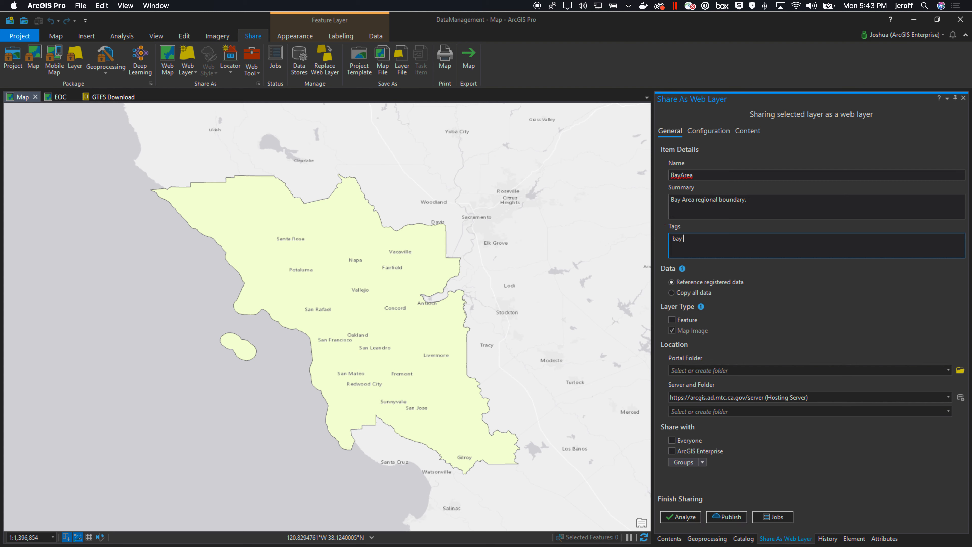
{"action": "type", "text": "area, regional boundary"}
Set the web layer's data option to Copy all data
{"action": "left_click", "coordinate": [813, 367]}
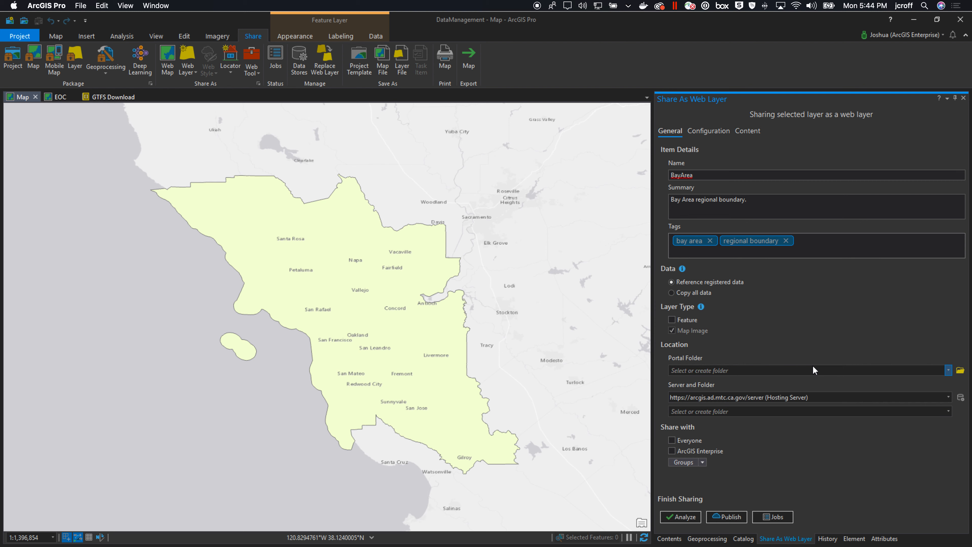
{"action": "mouse_move", "coordinate": [683, 270]}
{"action": "left_click", "coordinate": [671, 293]}
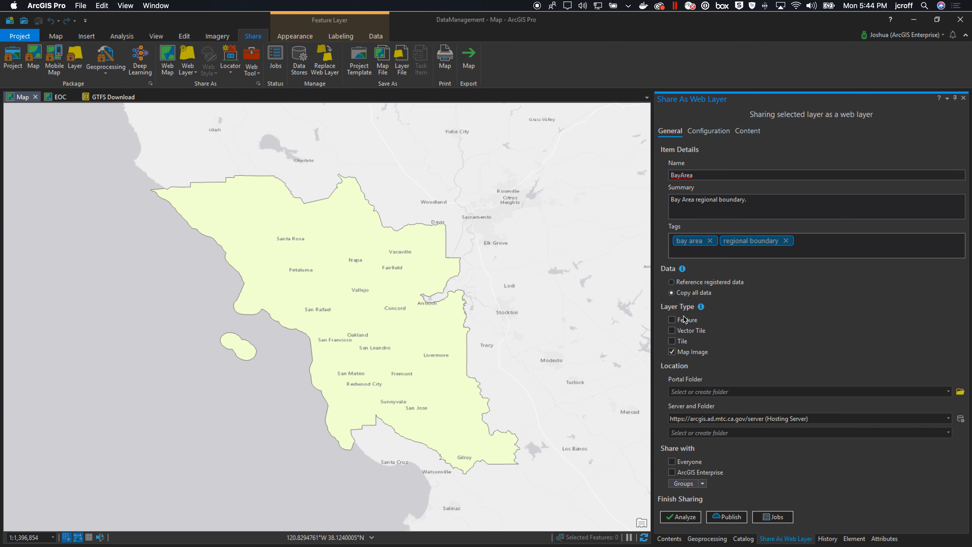
Set the layer type to Feature and choose Administrative as the portal folder
{"action": "left_click", "coordinate": [673, 320]}
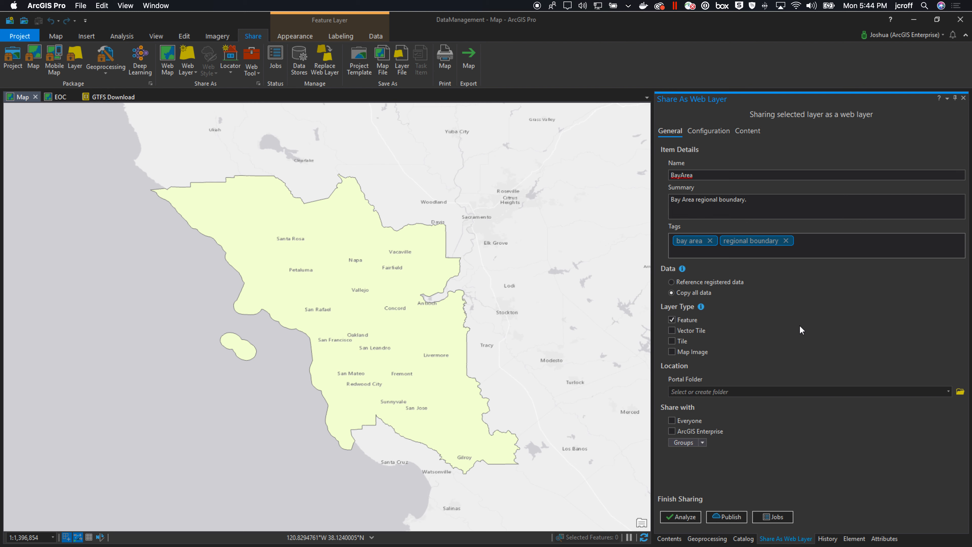
{"action": "left_click", "coordinate": [764, 394]}
{"action": "left_click", "coordinate": [949, 391]}
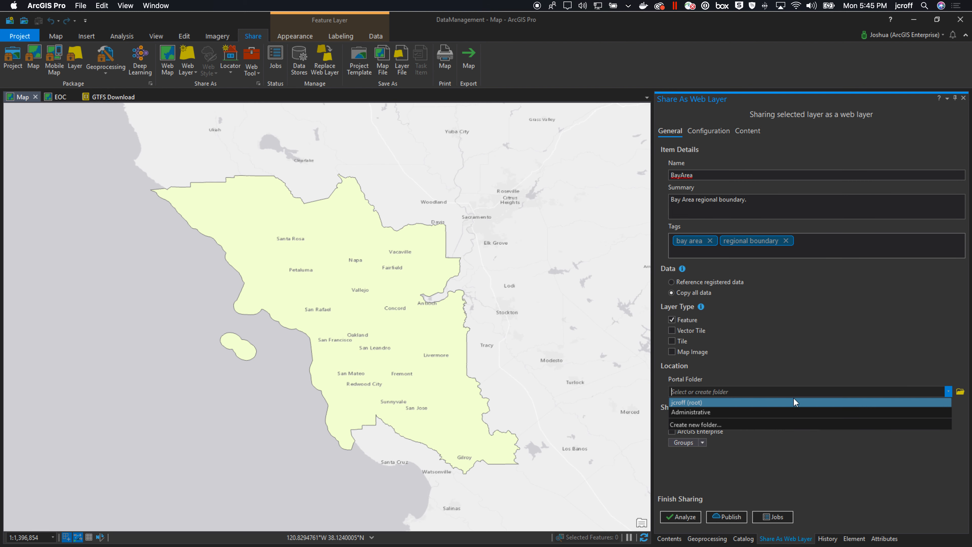
{"action": "left_click", "coordinate": [736, 425]}
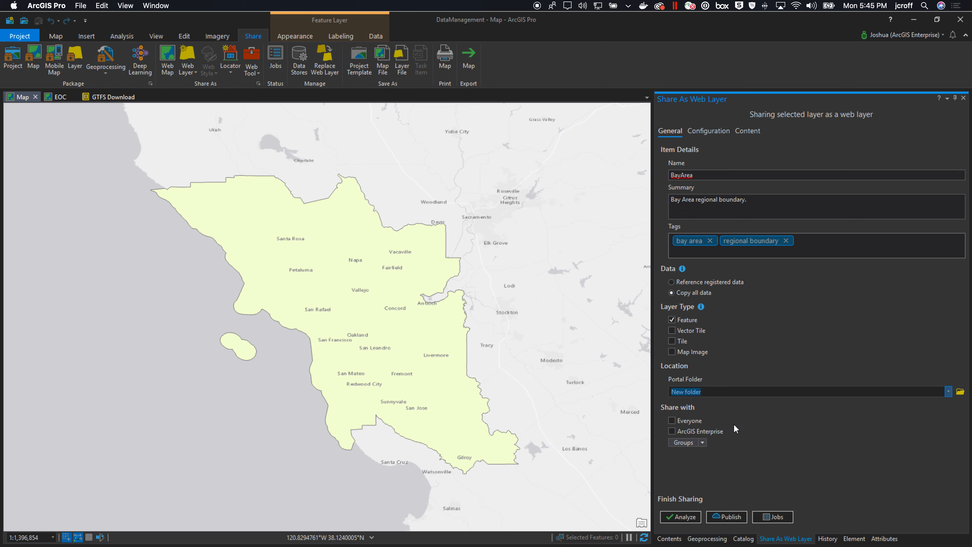
{"action": "left_click", "coordinate": [949, 391]}
{"action": "left_click", "coordinate": [949, 392]}
{"action": "left_click_drag", "start_coordinate": [720, 391], "coordinate": [641, 391]}
{"action": "left_click", "coordinate": [949, 392]}
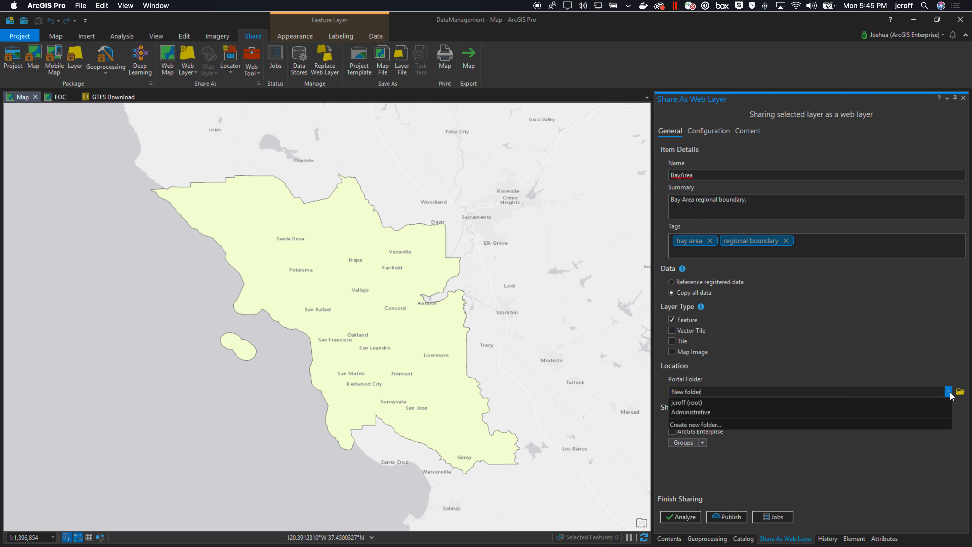
{"action": "left_click", "coordinate": [761, 415]}
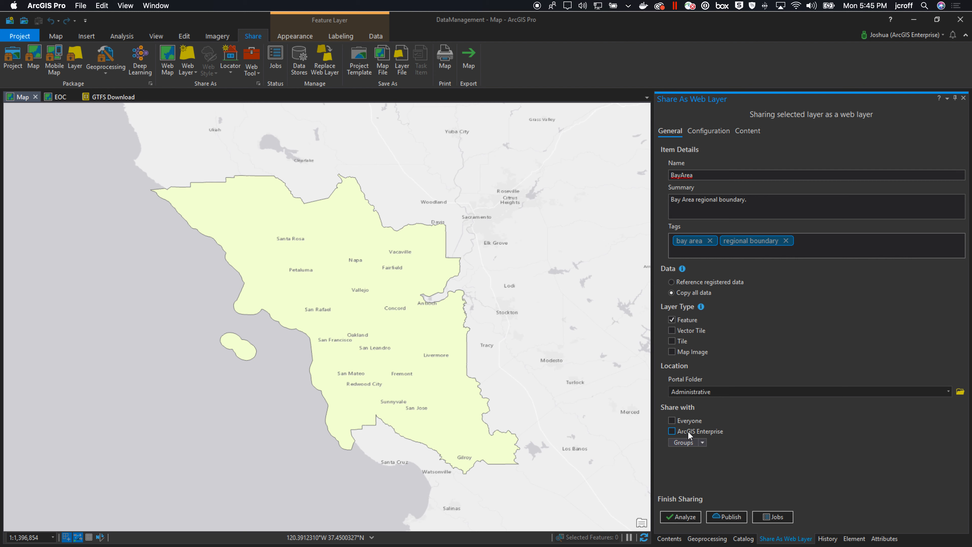
Analyze the BayArea web layer for sharing errors and warnings
{"action": "left_click", "coordinate": [703, 443]}
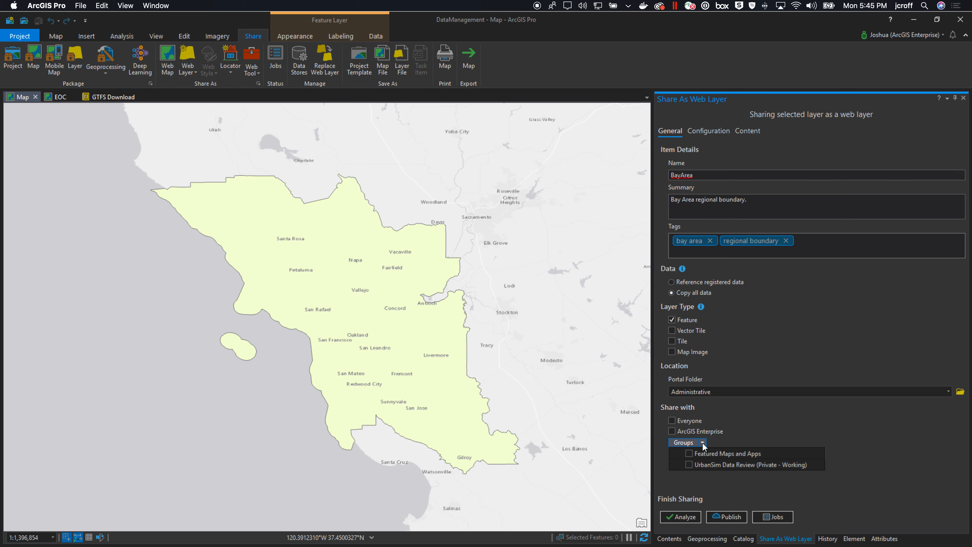
{"action": "left_click", "coordinate": [703, 443]}
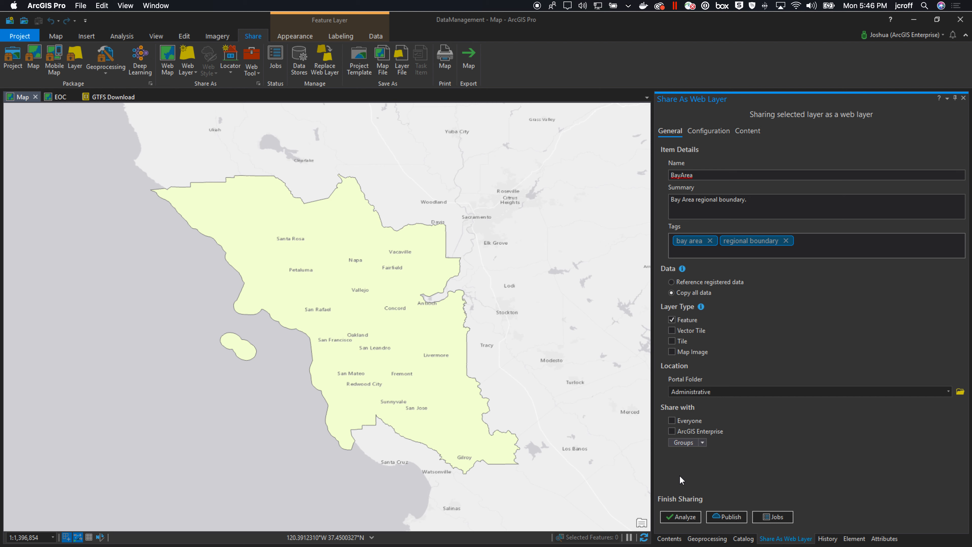
{"action": "left_click", "coordinate": [681, 516]}
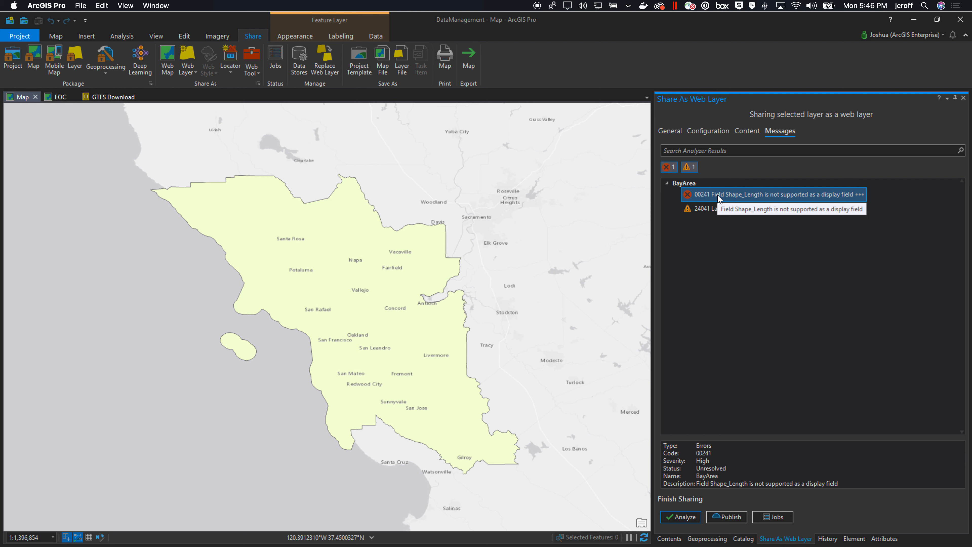
Open the BayArea layer's attribute table to inspect its fields
{"action": "left_click", "coordinate": [673, 539]}
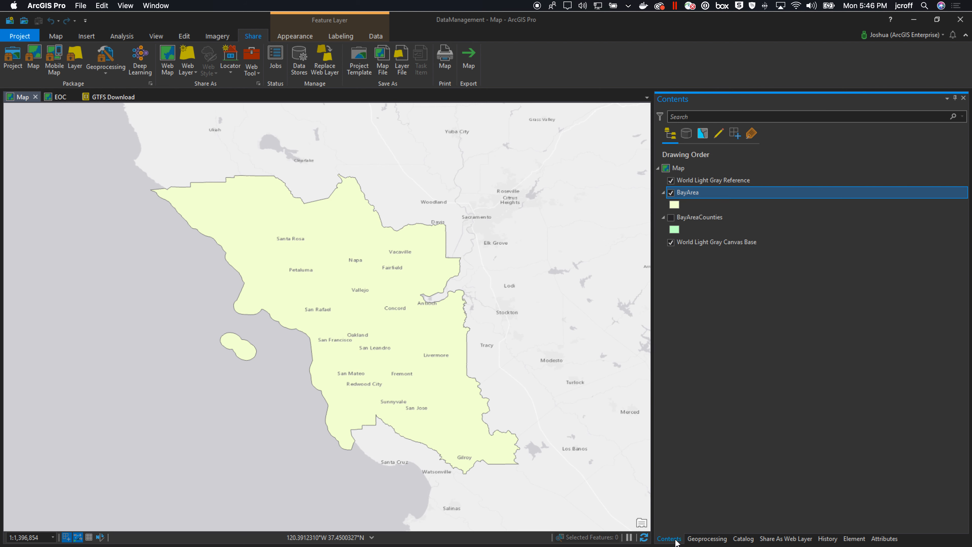
{"action": "right_click", "coordinate": [689, 192]}
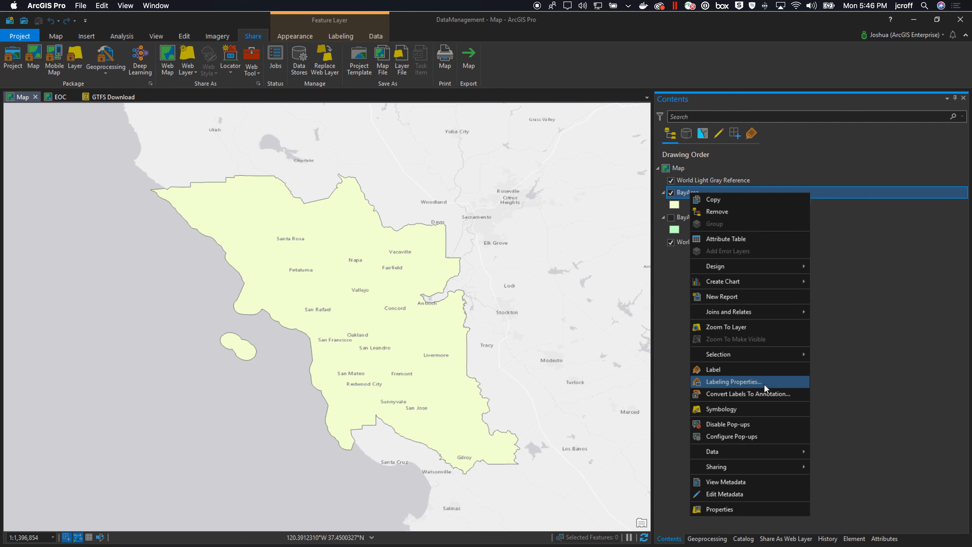
{"action": "mouse_move", "coordinate": [755, 452]}
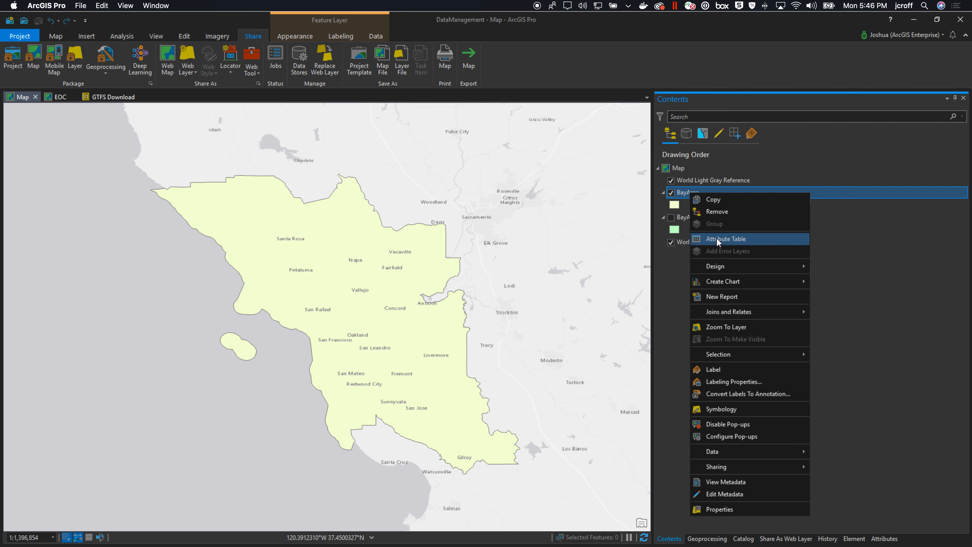
{"action": "key", "text": "Return"}
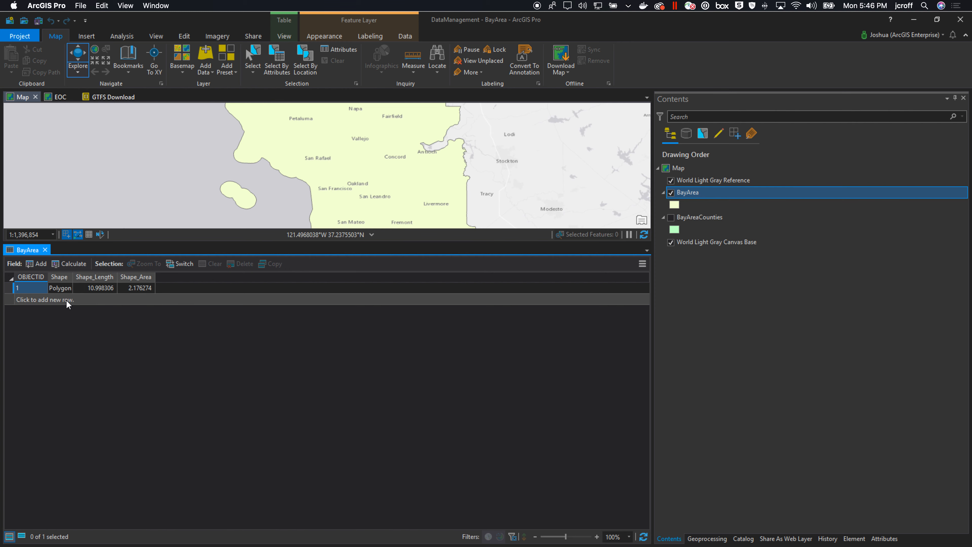
{"action": "left_click", "coordinate": [45, 250]}
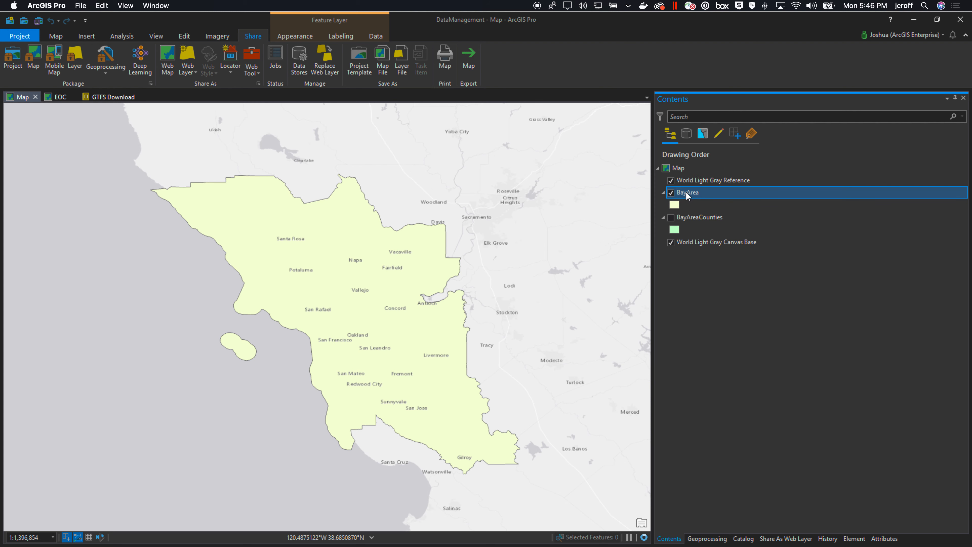
Hide the BayArea layer and turn on the BayAreaCounties layer
{"action": "left_click", "coordinate": [672, 193]}
{"action": "left_click", "coordinate": [671, 218]}
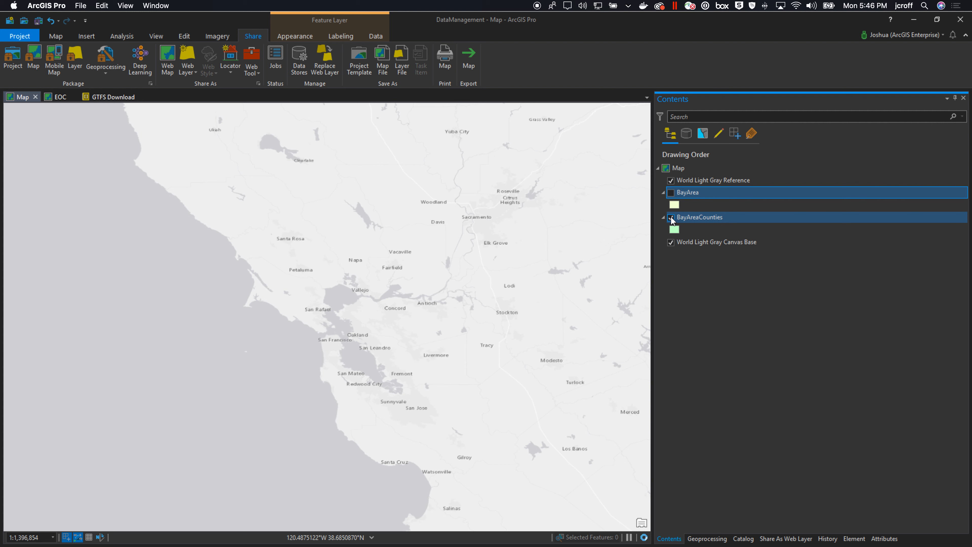
{"action": "left_click", "coordinate": [705, 218]}
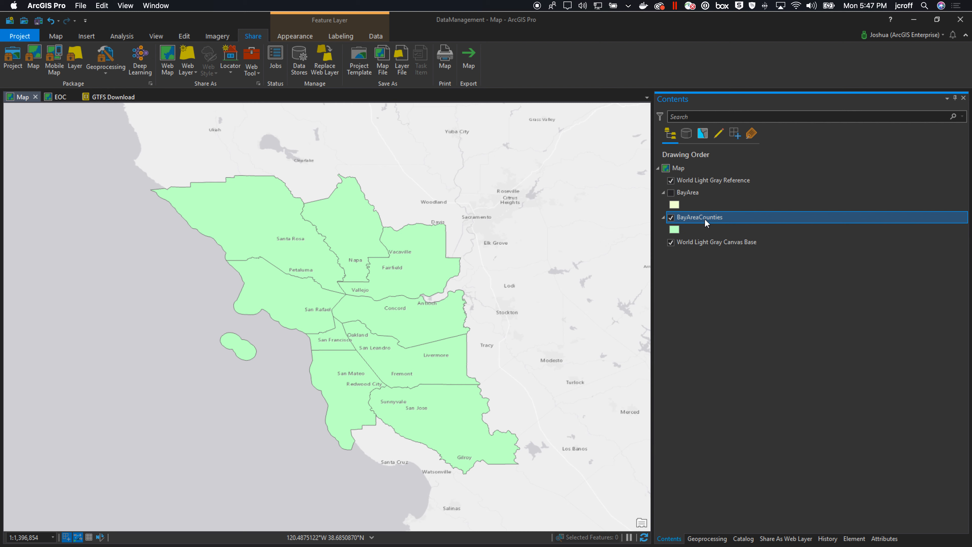
Start sharing the BayAreaCounties layer as a web layer
{"action": "right_click", "coordinate": [705, 218]}
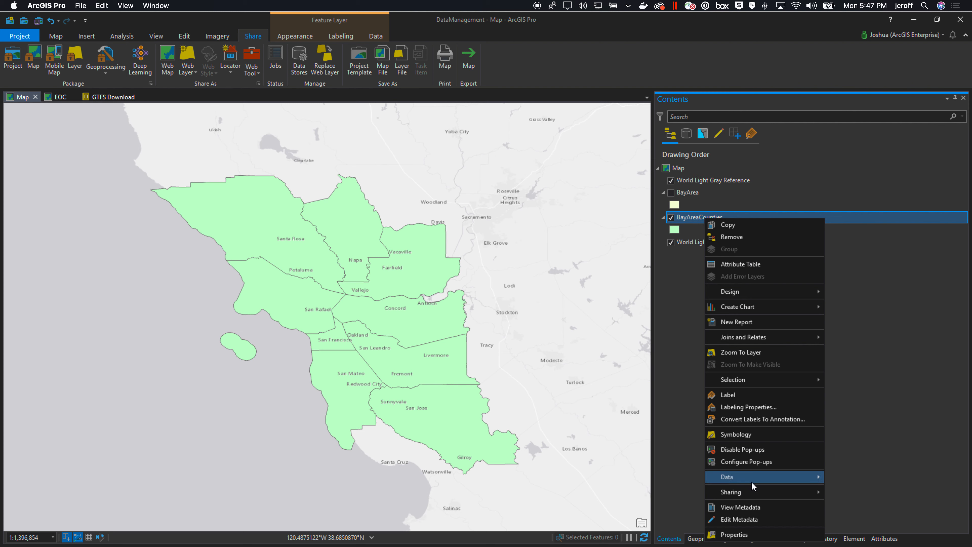
{"action": "mouse_move", "coordinate": [768, 492]}
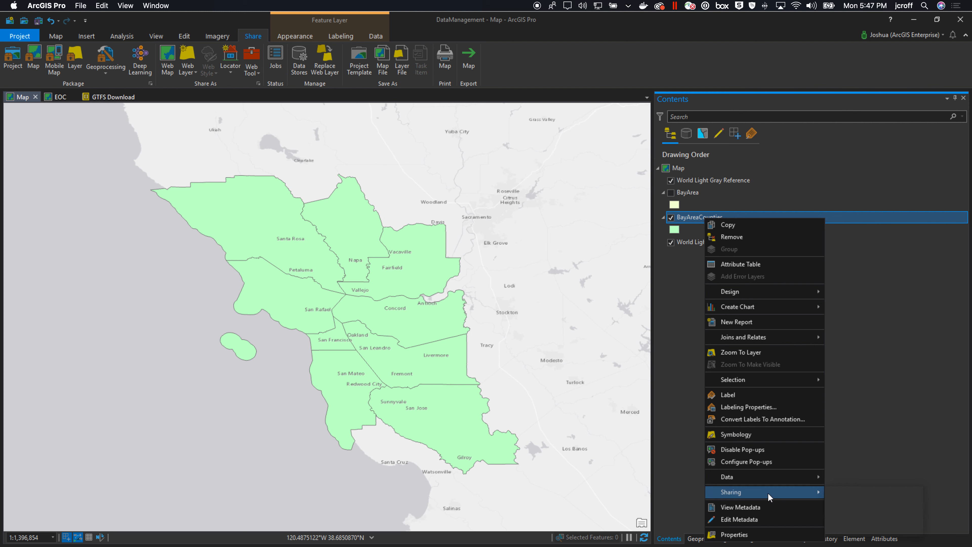
{"action": "left_click", "coordinate": [880, 518]}
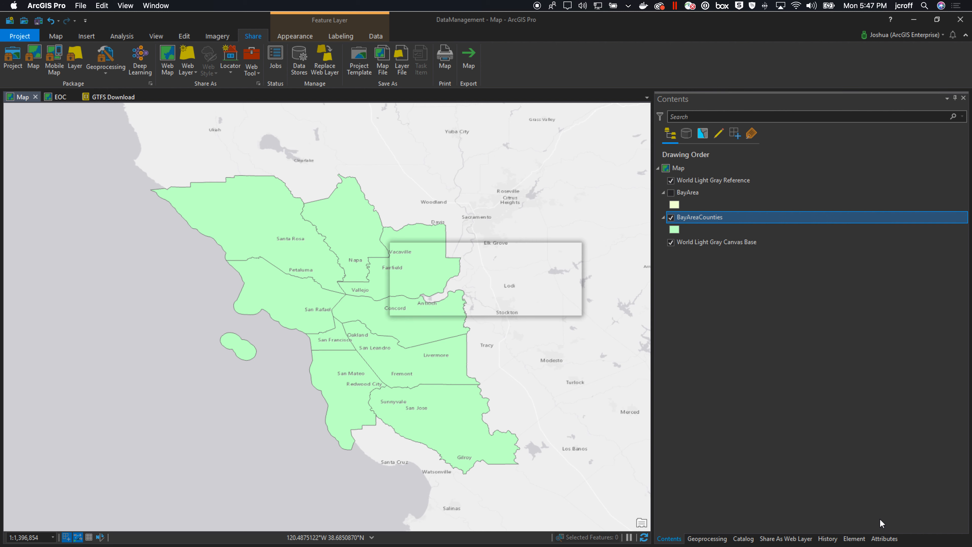
{"action": "left_click", "coordinate": [528, 306]}
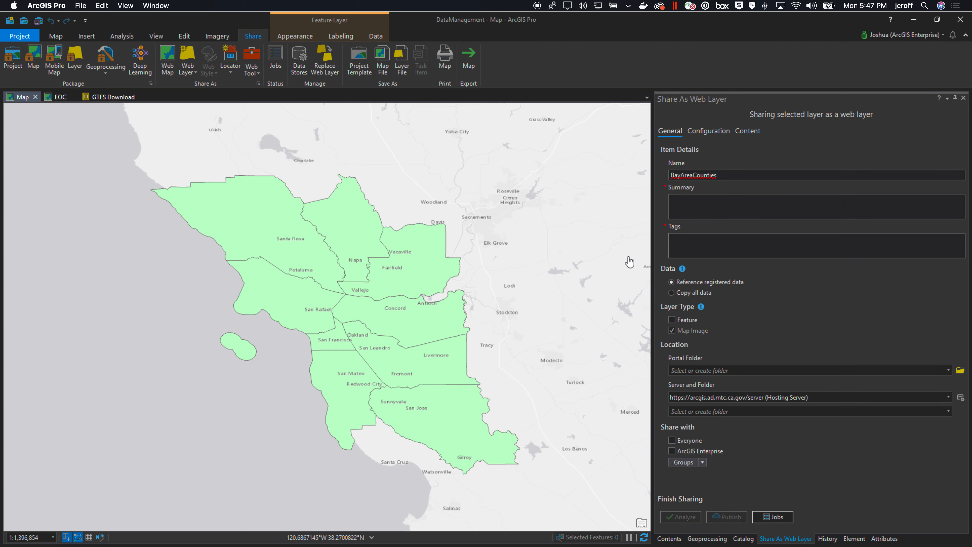
Rename the web layer BayAreaCounties_Test and enter 'test' as its summary and tag
{"action": "left_click", "coordinate": [732, 175]}
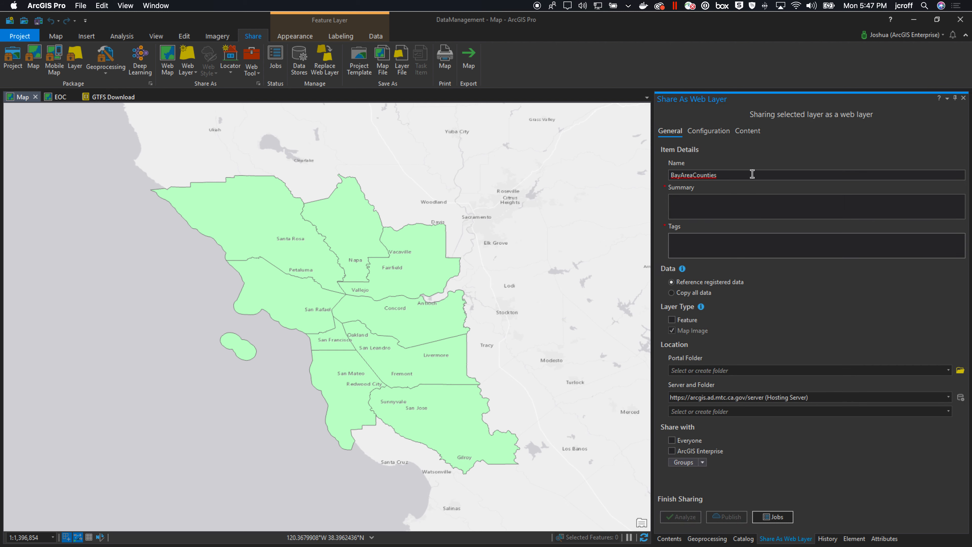
{"action": "type", "text": "_Test"}
{"action": "key", "text": "Tab"}
{"action": "type", "text": "test"}
{"action": "key", "text": "Tab"}
{"action": "type", "text": "test"}
Set the data option to Copy all data and the layer type to Feature
{"action": "left_click", "coordinate": [672, 293]}
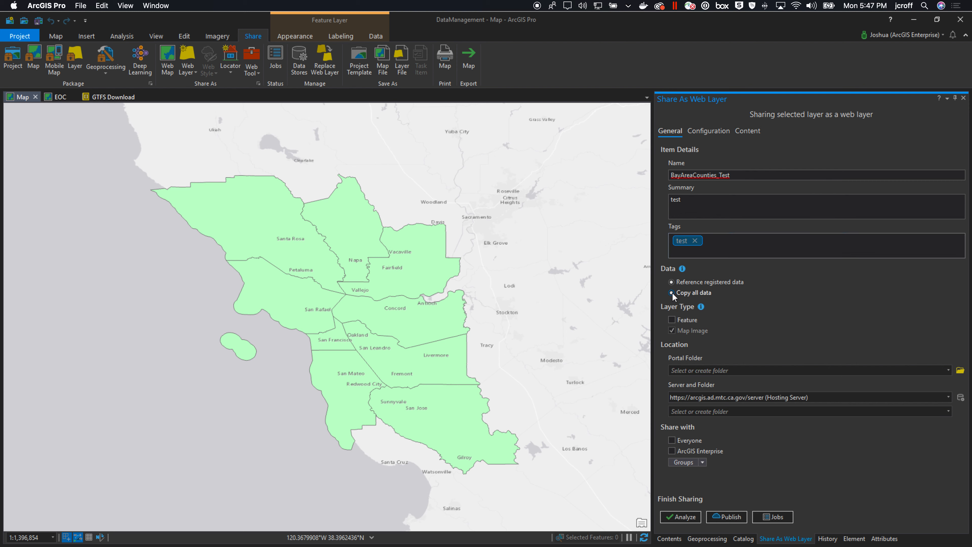
{"action": "left_click", "coordinate": [672, 321]}
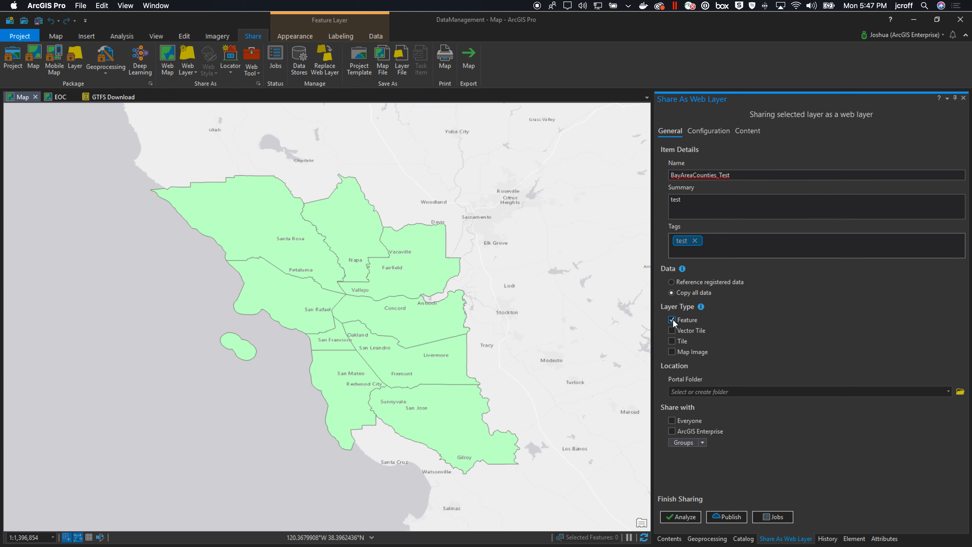
{"action": "left_click", "coordinate": [949, 392]}
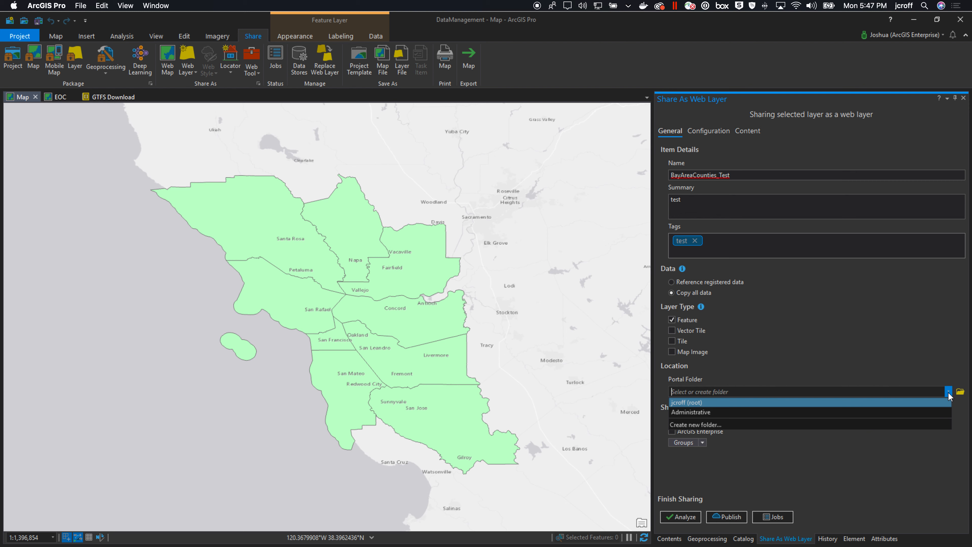
{"action": "left_click", "coordinate": [909, 360]}
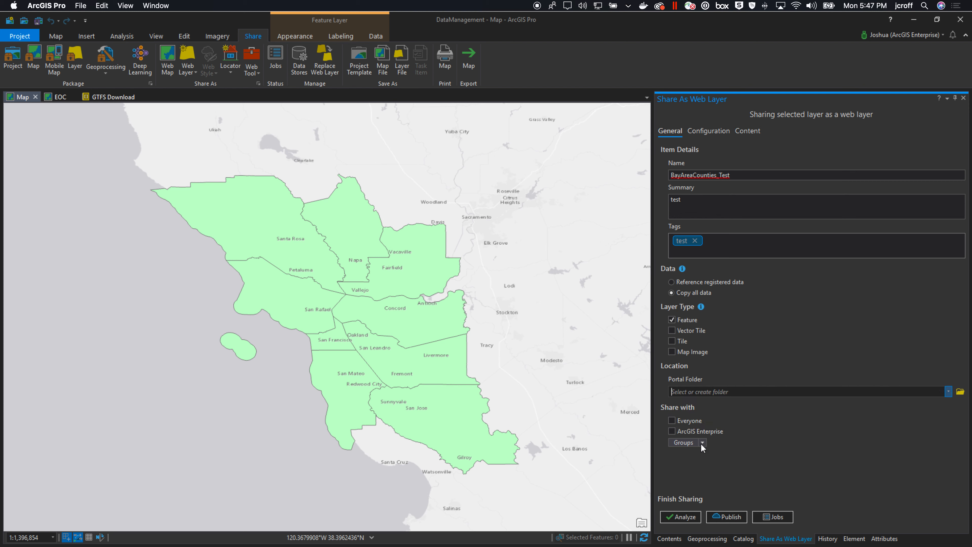
Analyze and publish the BayAreaCounties_Test web layer
{"action": "left_click", "coordinate": [689, 516]}
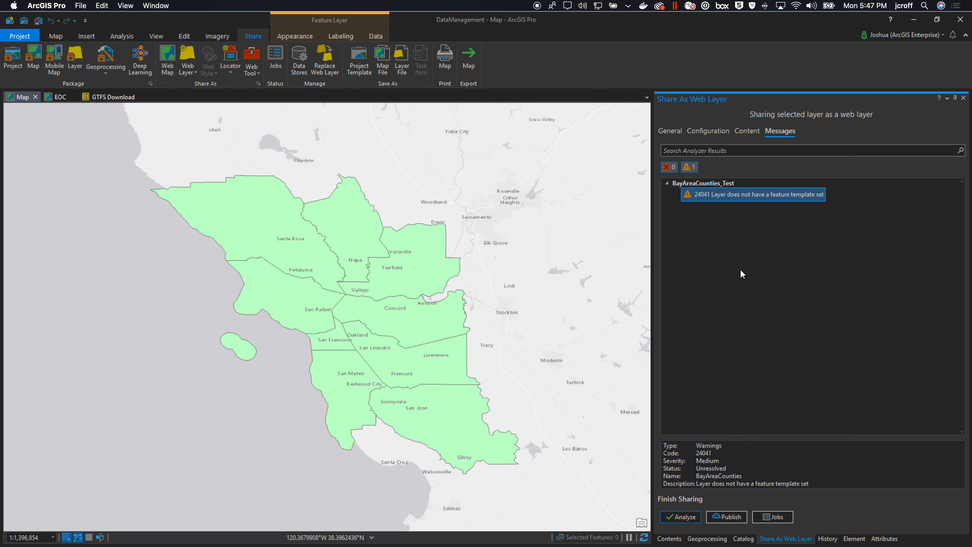
{"action": "mouse_move", "coordinate": [836, 206]}
{"action": "left_click", "coordinate": [728, 516]}
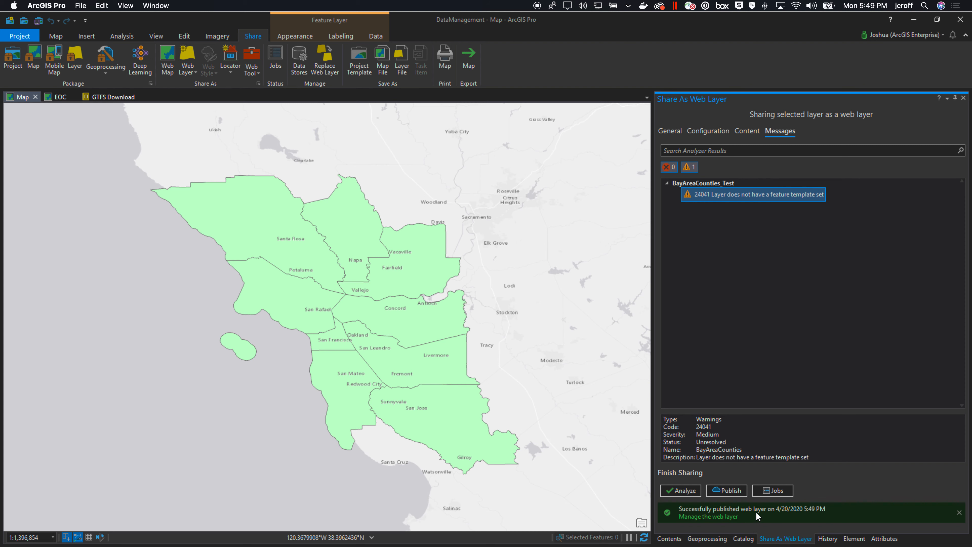
Switch to Google Chrome and list All My Content in the portal
{"action": "mouse_move", "coordinate": [586, 544]}
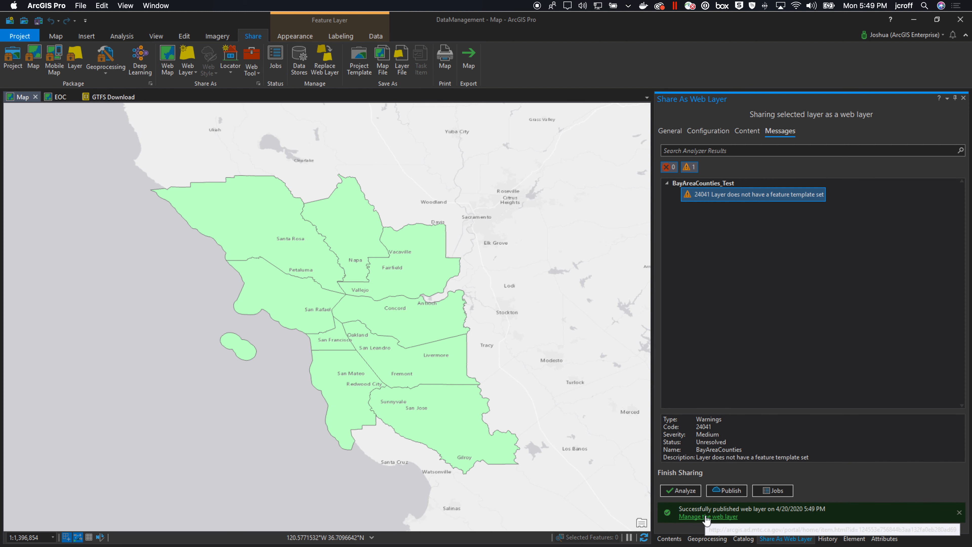
{"action": "mouse_move", "coordinate": [498, 544]}
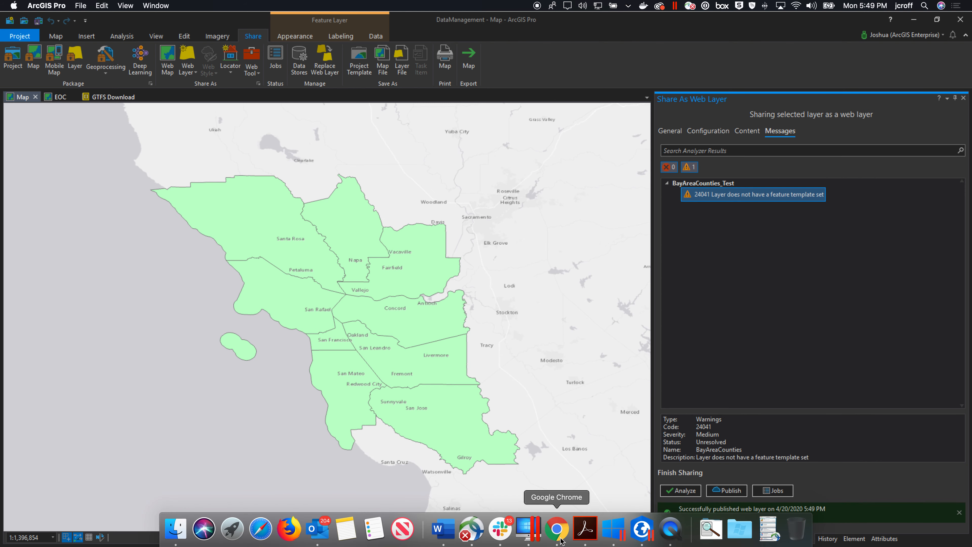
{"action": "left_click", "coordinate": [558, 529]}
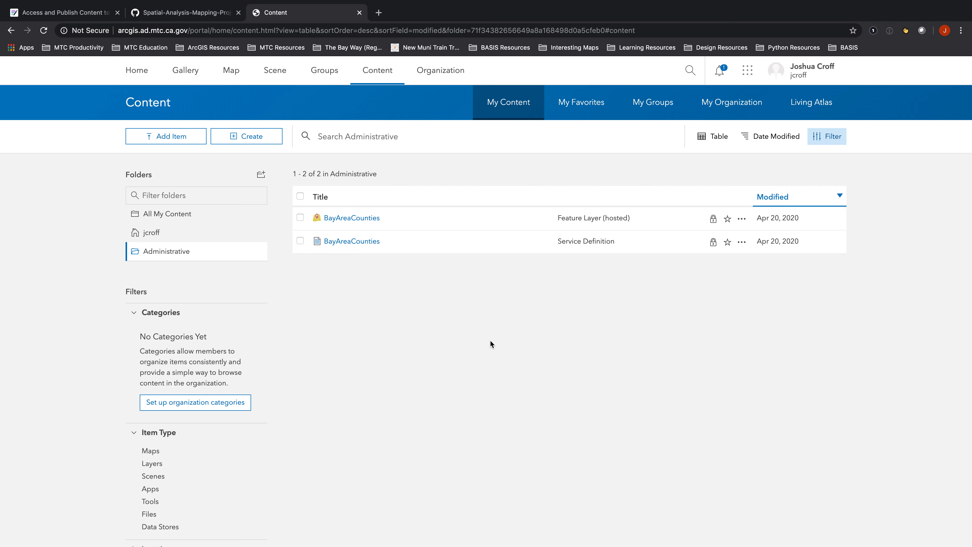
{"action": "left_click", "coordinate": [163, 218]}
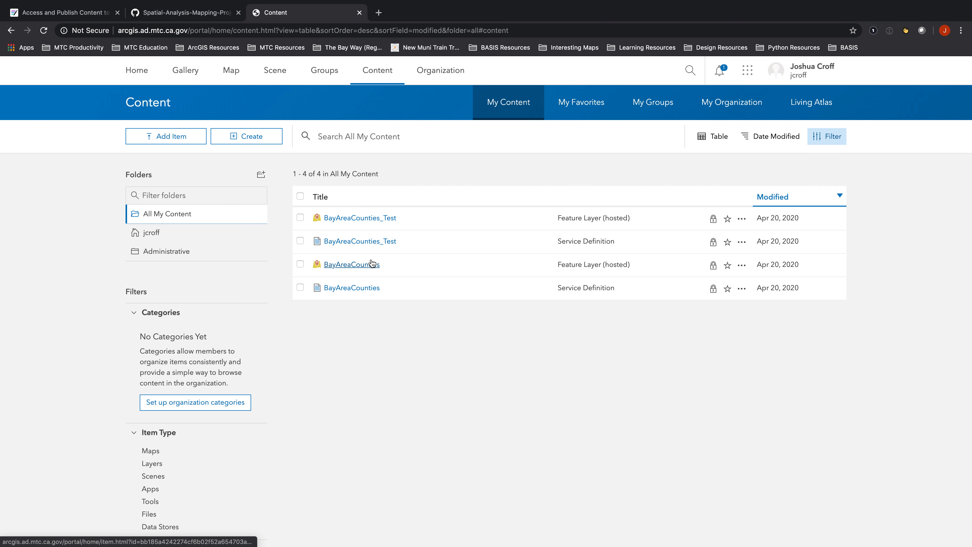
Open the BayAreaCounties_Test feature layer item and view it in Map Viewer
{"action": "left_click", "coordinate": [354, 219]}
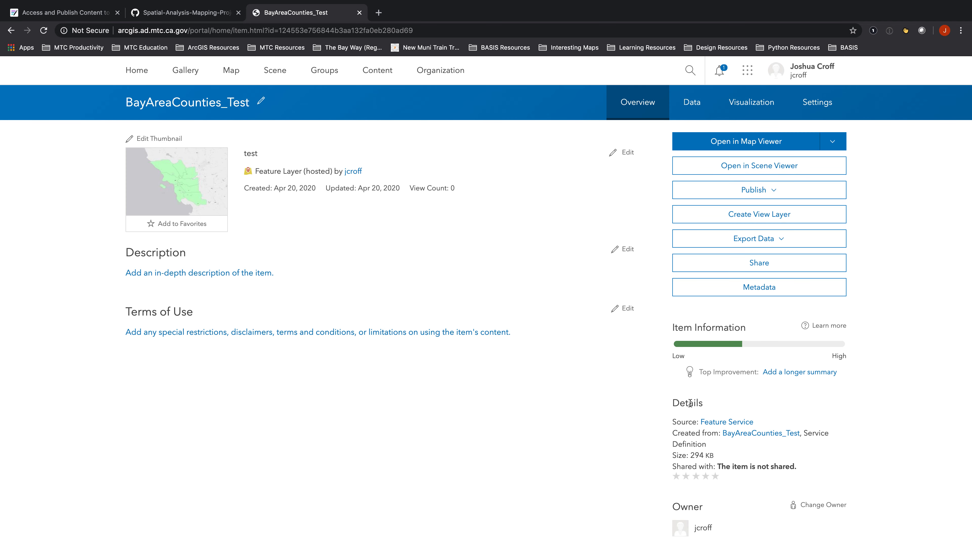
{"action": "scroll", "coordinate": [689, 417], "scroll_direction": "down", "scroll_amount": 5}
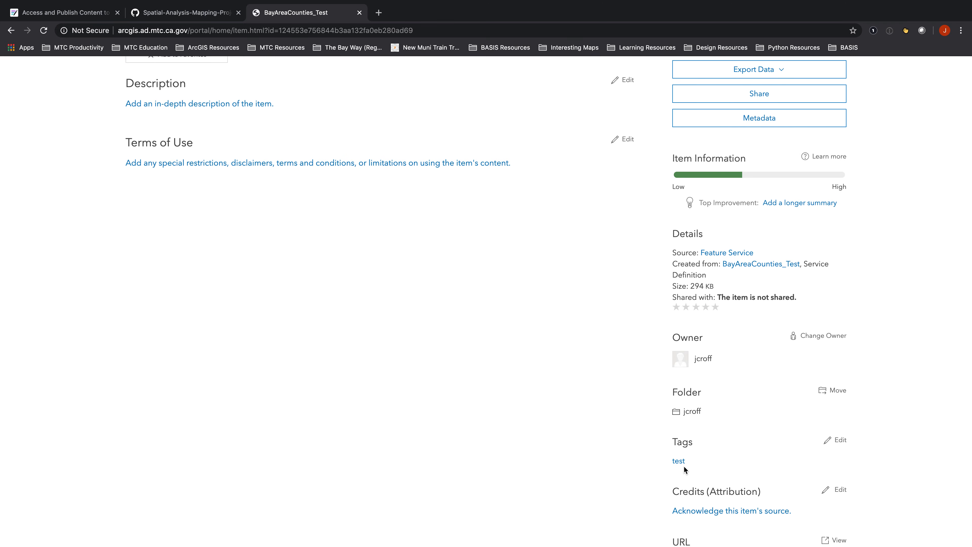
{"action": "scroll", "coordinate": [540, 351], "scroll_direction": "down", "scroll_amount": 2}
{"action": "scroll", "coordinate": [540, 351], "scroll_direction": "up", "scroll_amount": 7}
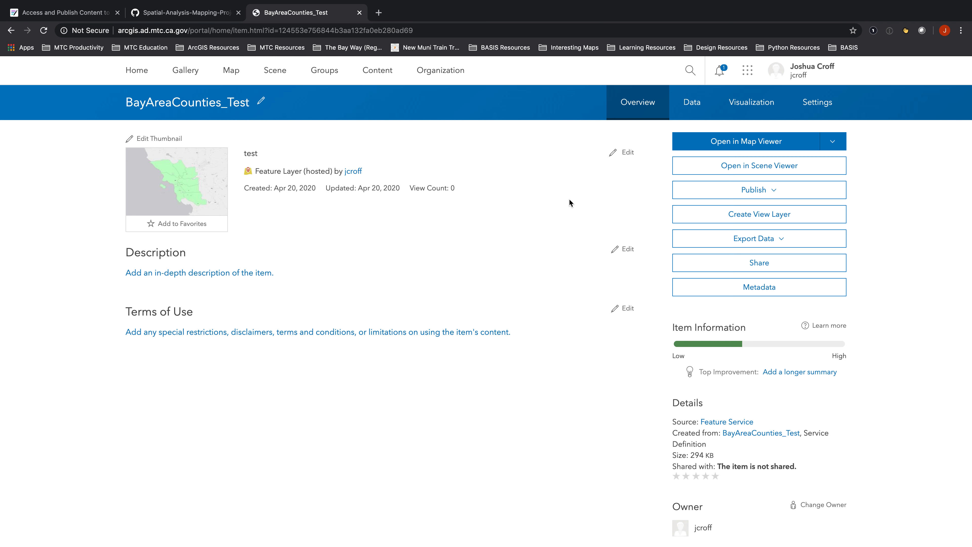
{"action": "left_click", "coordinate": [720, 142]}
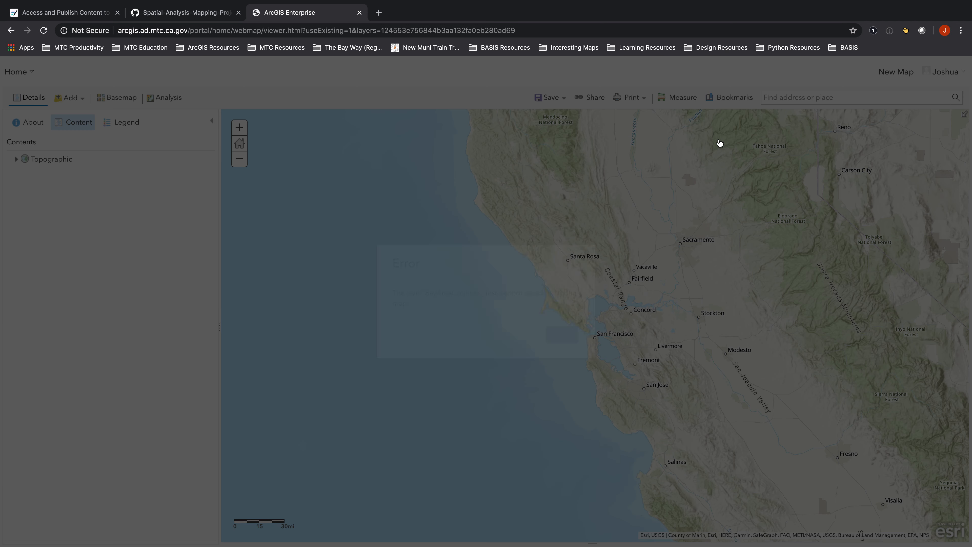
Dismiss the layer-loading error, reload the Map Viewer, and close the failing Map Viewer tab
{"action": "left_click", "coordinate": [559, 336]}
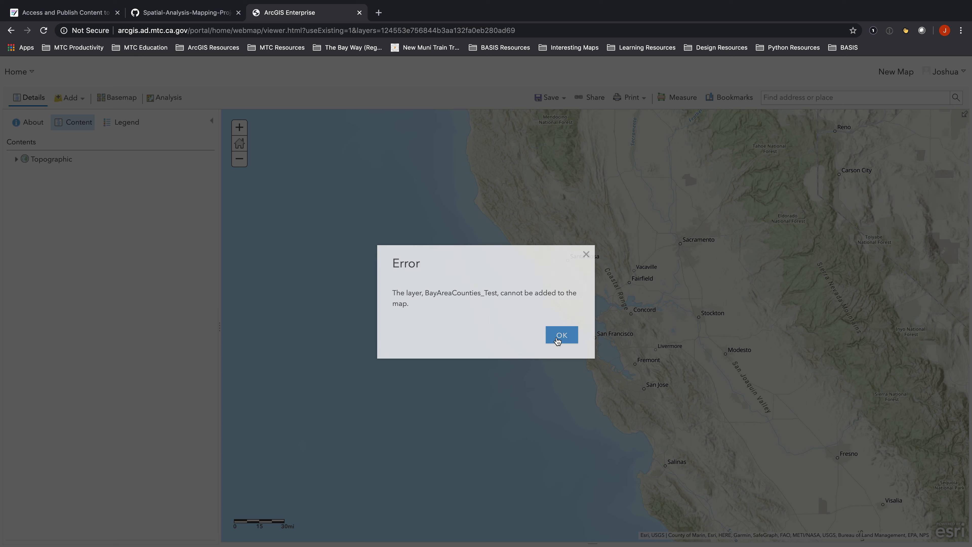
{"action": "left_click", "coordinate": [45, 32]}
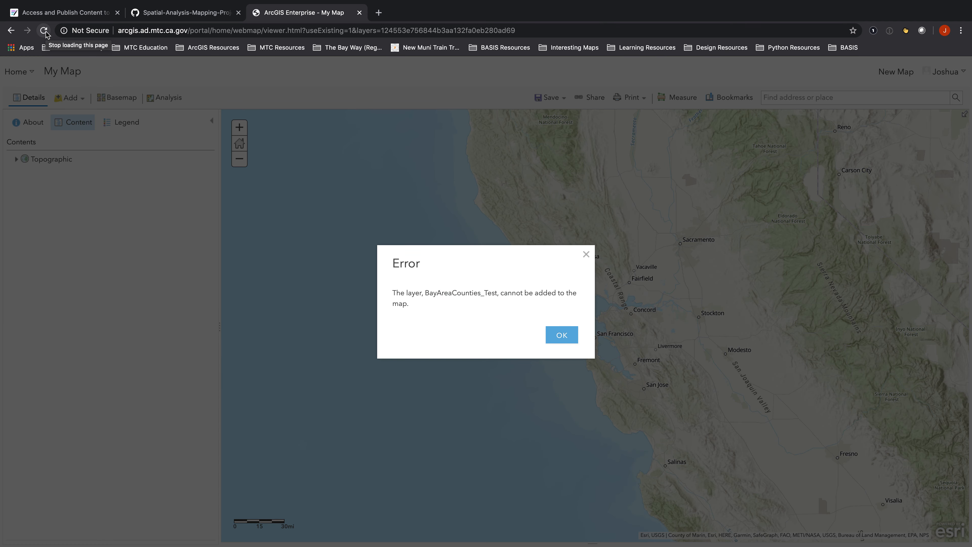
{"action": "left_click", "coordinate": [560, 335]}
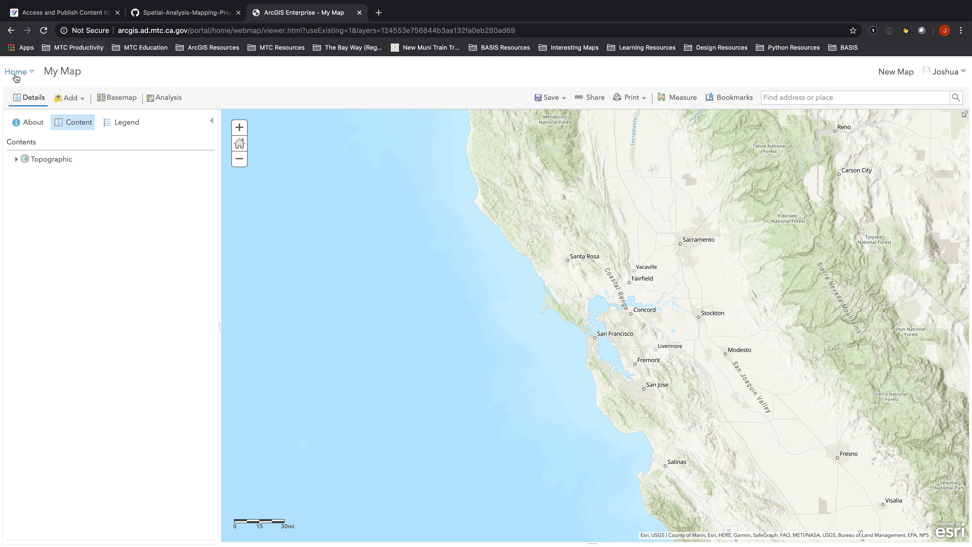
{"action": "left_click", "coordinate": [359, 12]}
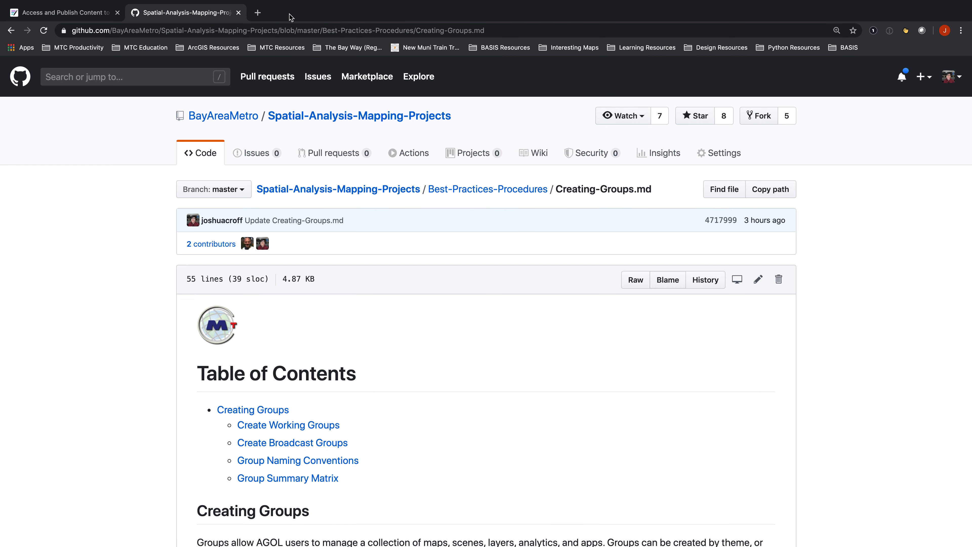
{"action": "left_click", "coordinate": [260, 13]}
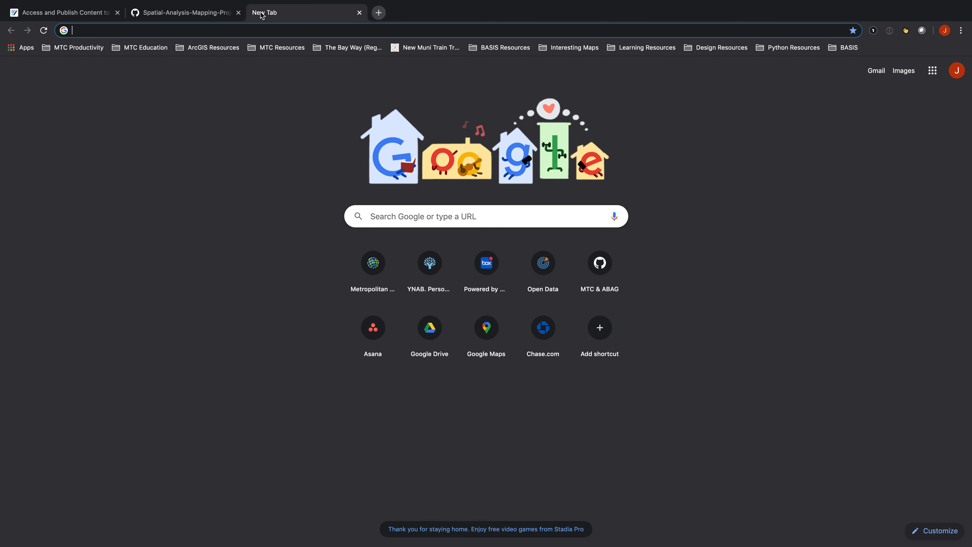
{"action": "type", "text": "htt"}
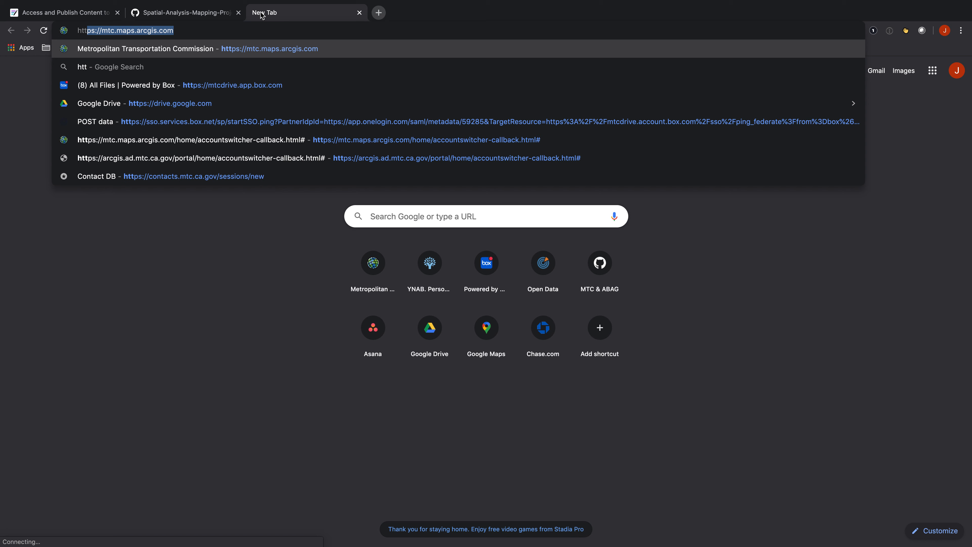
{"action": "type", "text": "ps://"}
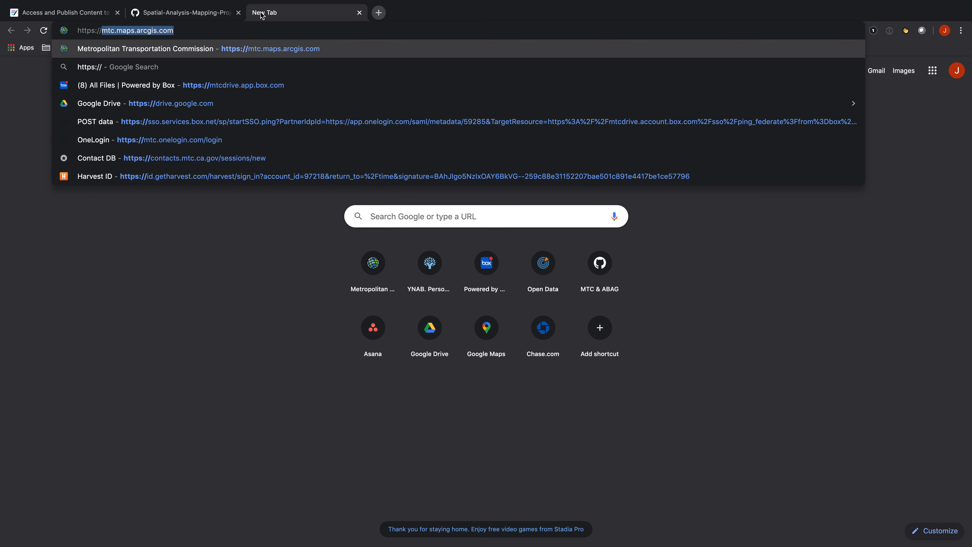
{"action": "type", "text": "ar"}
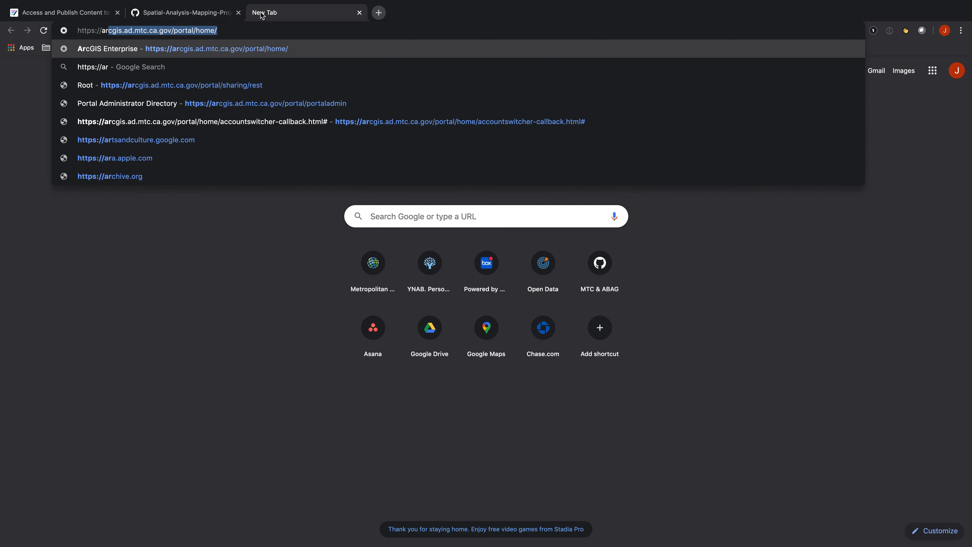
{"action": "key", "text": "Return"}
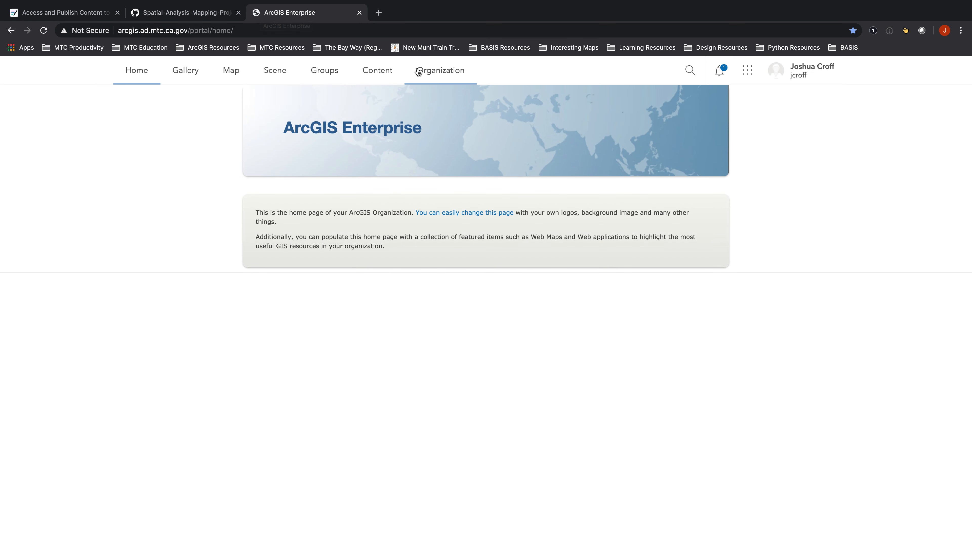
Open the BayAreaCounties_Test hosted feature layer from My Content in Map Viewer
{"action": "left_click", "coordinate": [383, 73]}
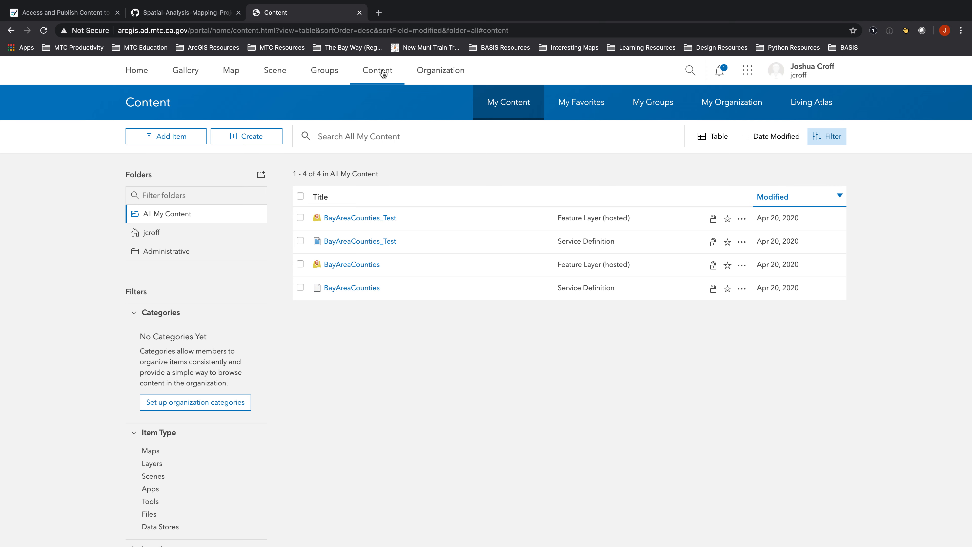
{"action": "left_click", "coordinate": [360, 218]}
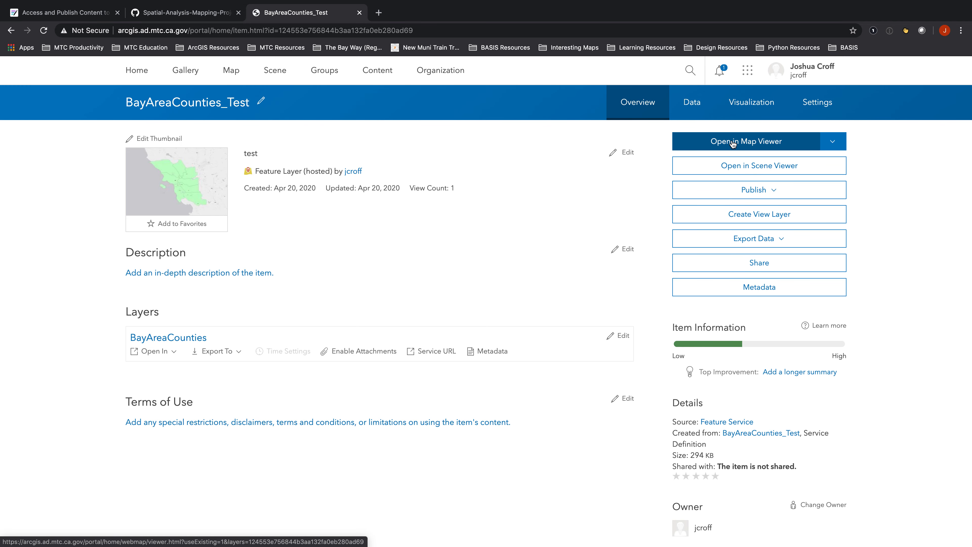
{"action": "left_click", "coordinate": [732, 144]}
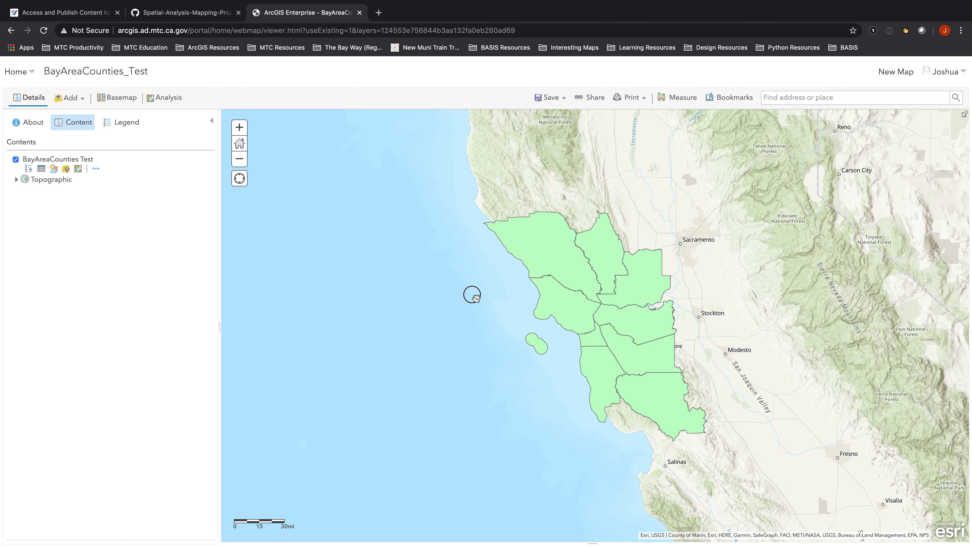
Inspect the BayAreaCounties_Test county polygons on the map and read the Sonoma county popup attributes
{"action": "left_click_drag", "start_coordinate": [471, 293], "coordinate": [321, 297]}
{"action": "left_click", "coordinate": [239, 127]}
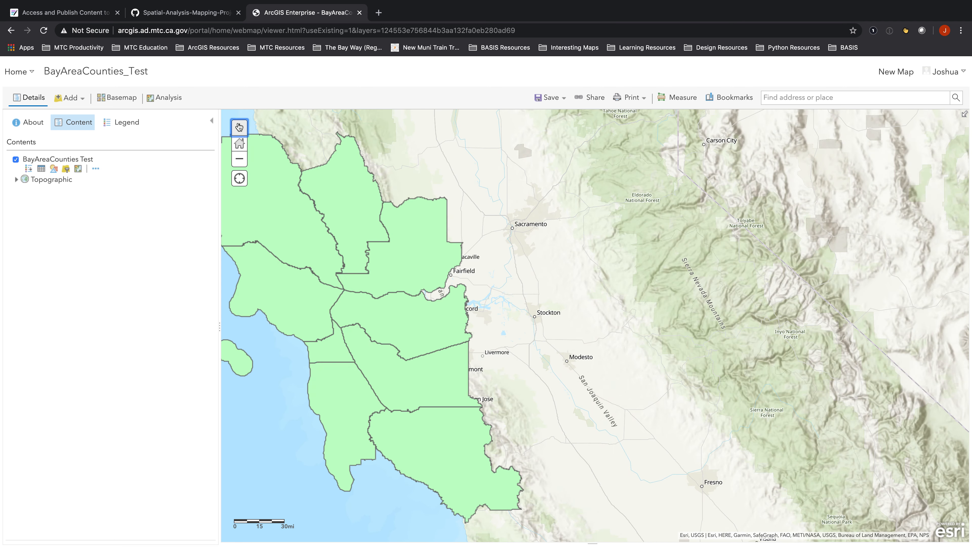
{"action": "left_click_drag", "start_coordinate": [311, 217], "coordinate": [515, 232]}
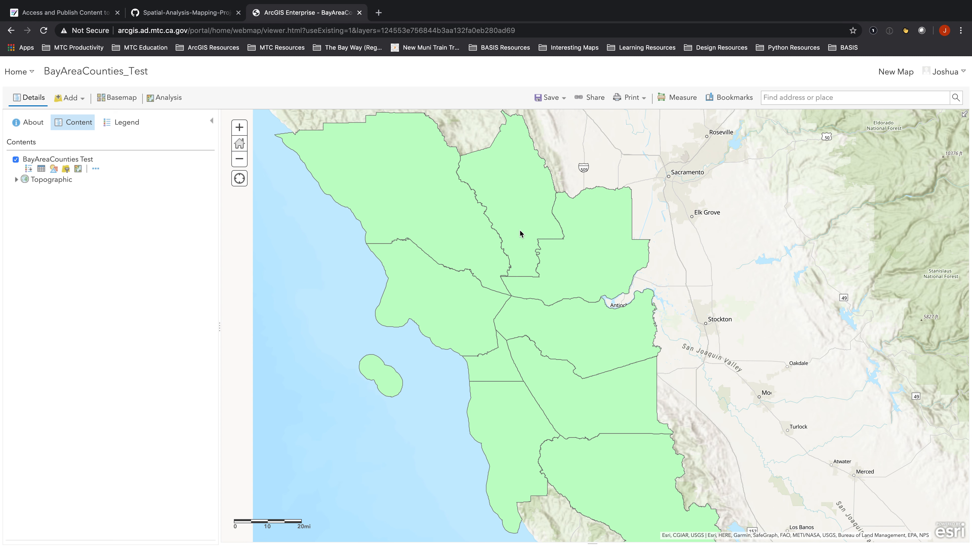
{"action": "left_click", "coordinate": [438, 226]}
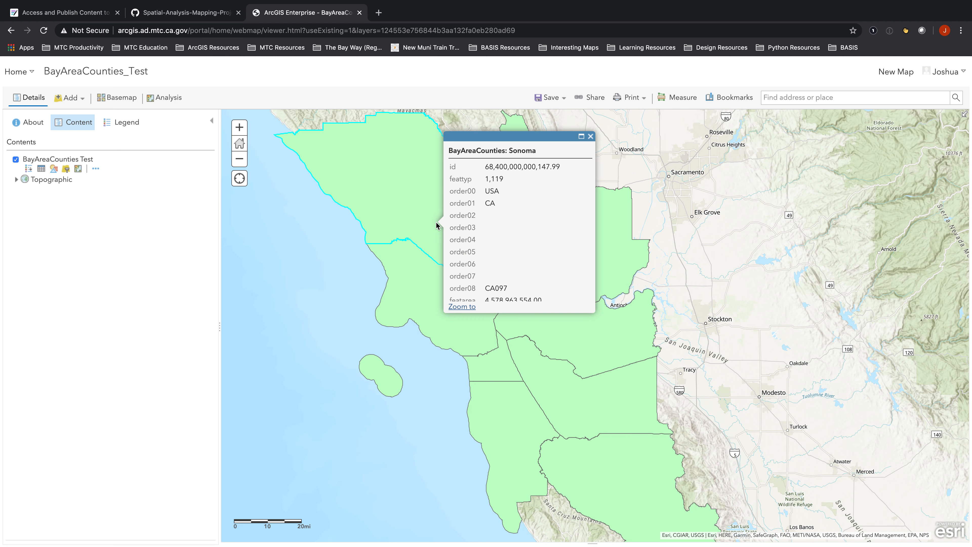
{"action": "scroll", "coordinate": [553, 229], "scroll_direction": "down", "scroll_amount": 1}
{"action": "scroll", "coordinate": [553, 228], "scroll_direction": "down", "scroll_amount": 2}
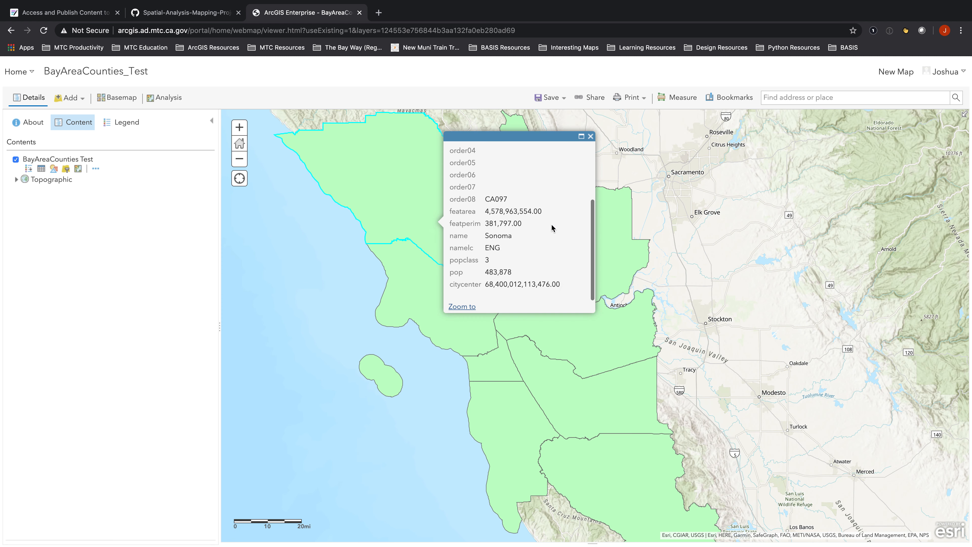
{"action": "scroll", "coordinate": [553, 228], "scroll_direction": "up", "scroll_amount": 3}
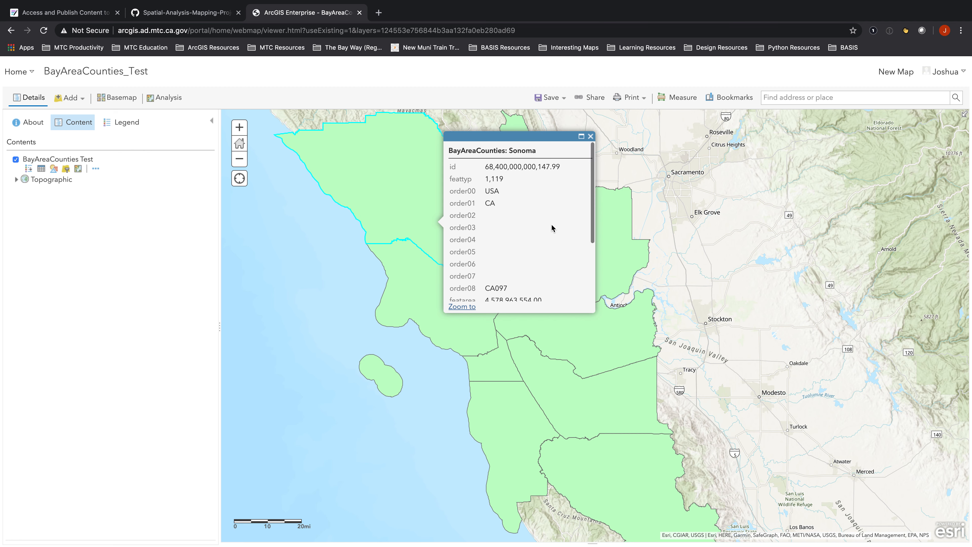
{"action": "left_click", "coordinate": [591, 136]}
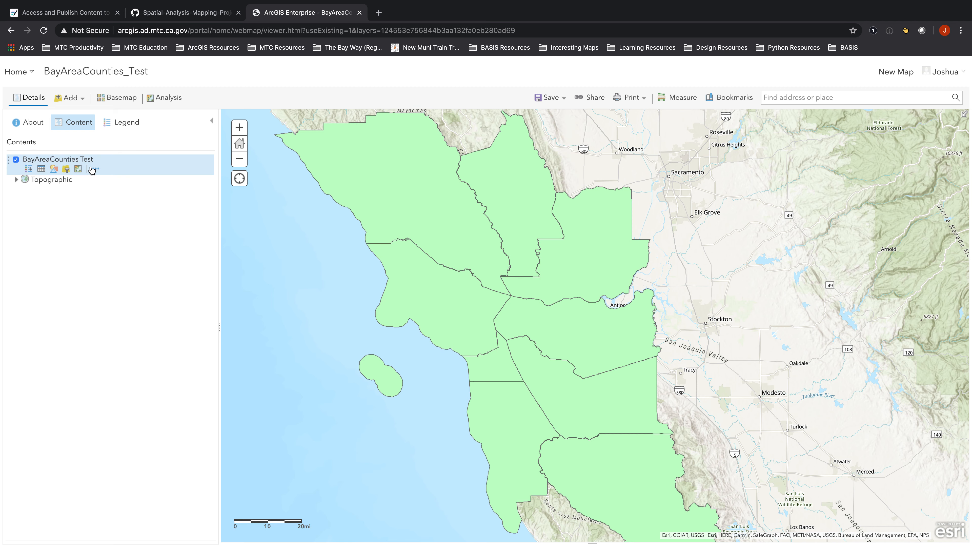
{"action": "left_click", "coordinate": [240, 158]}
{"action": "left_click", "coordinate": [240, 158]}
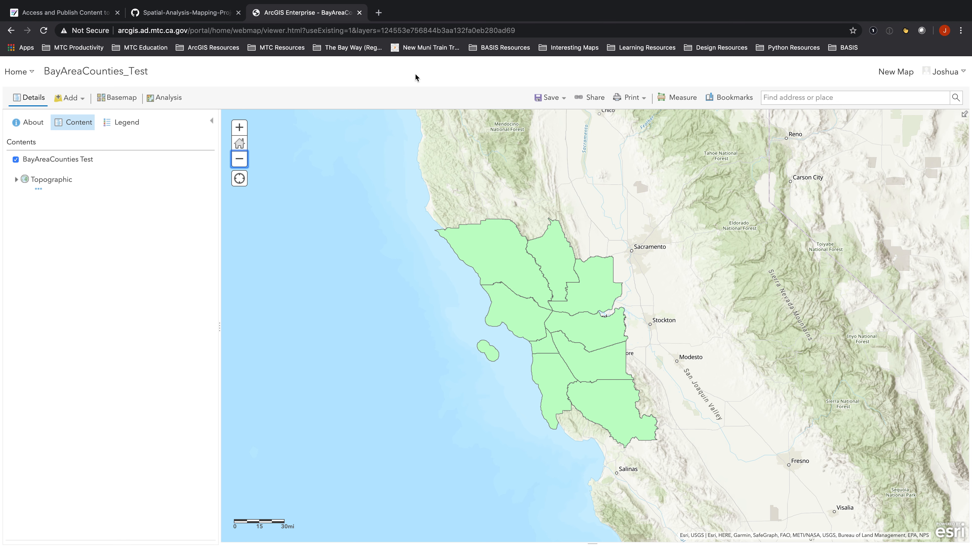
{"action": "mouse_move", "coordinate": [500, 4]}
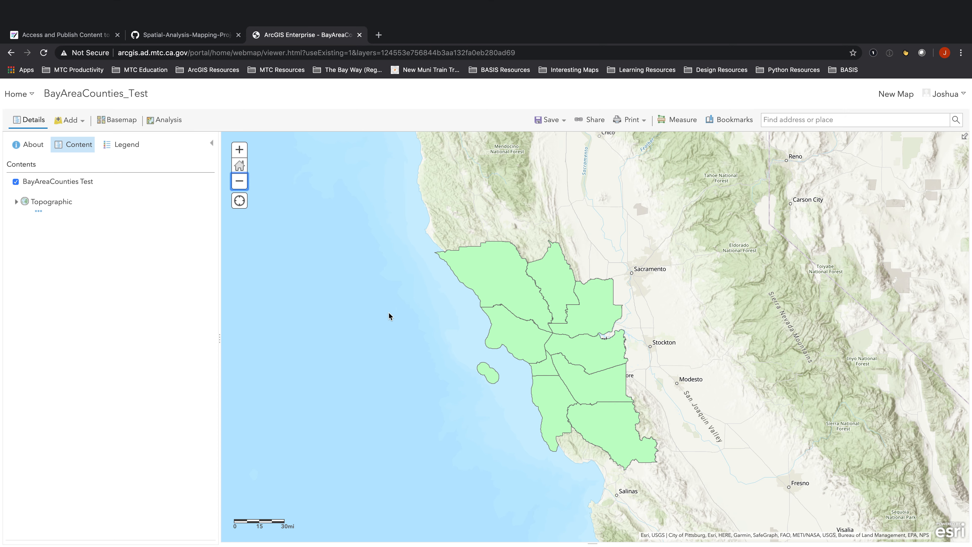